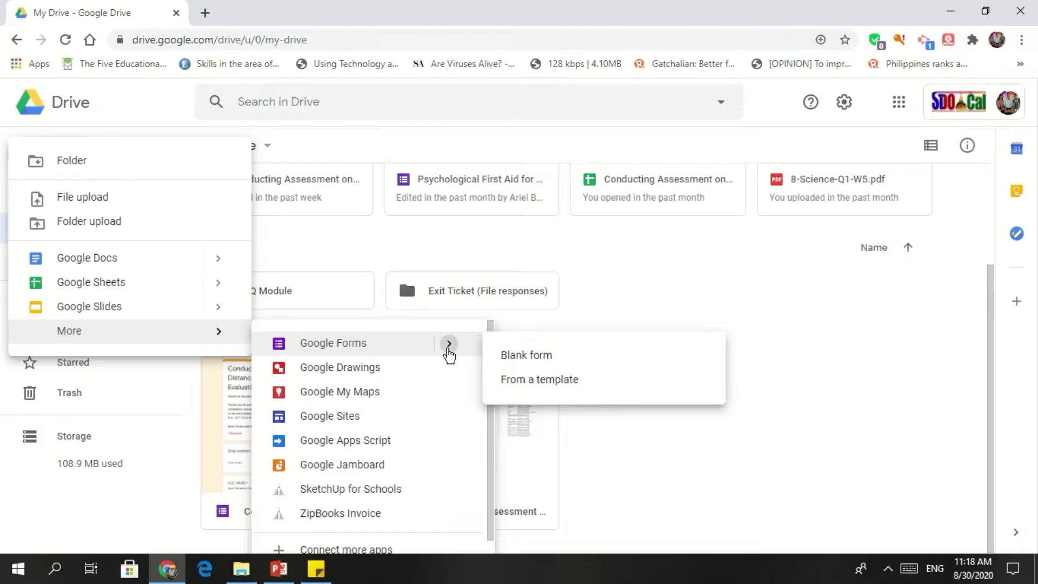
# Look at the Google Forms template gallery, close it, and create a blank form from My Drive
pyautogui.click(526, 381)
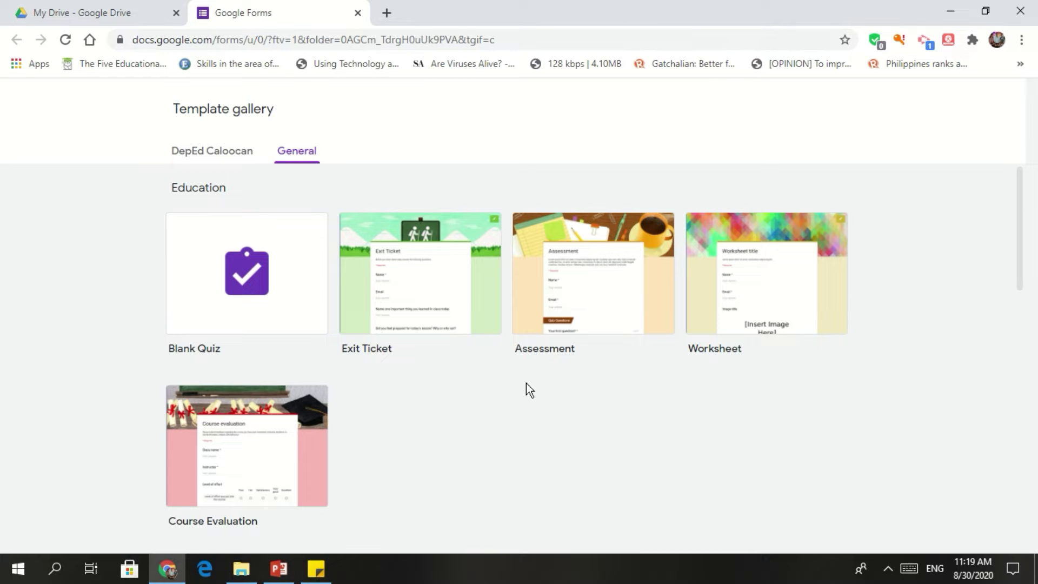
pyautogui.hotkey('ctrl', 'w')
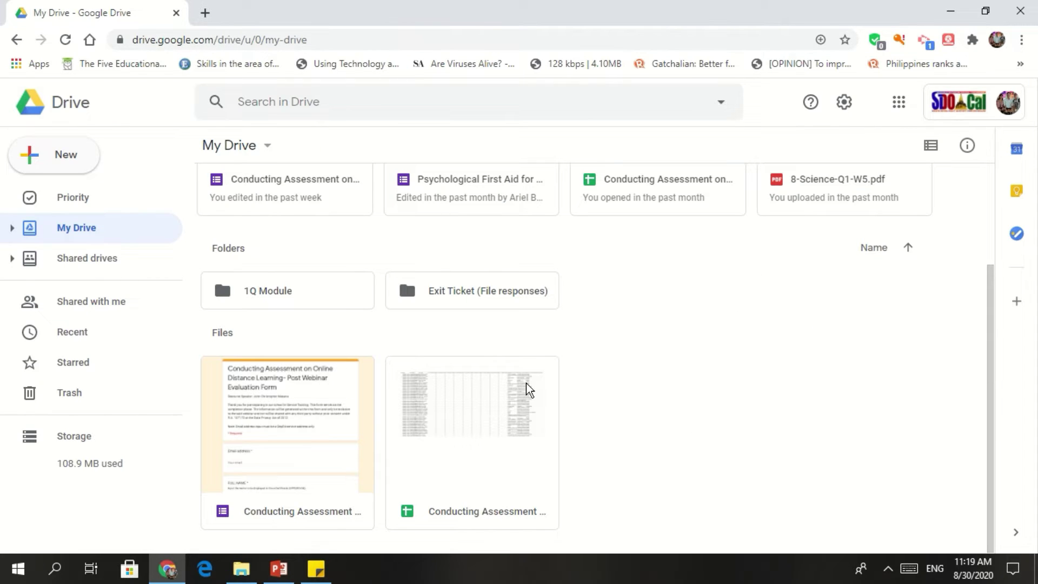
pyautogui.click(81, 160)
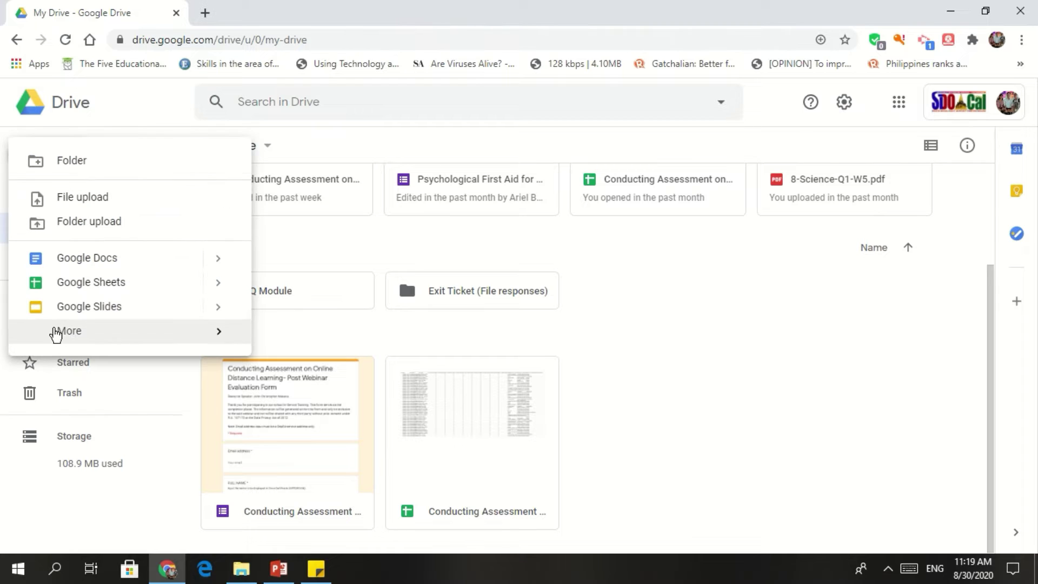
pyautogui.moveTo(181, 339)
pyautogui.moveTo(446, 352)
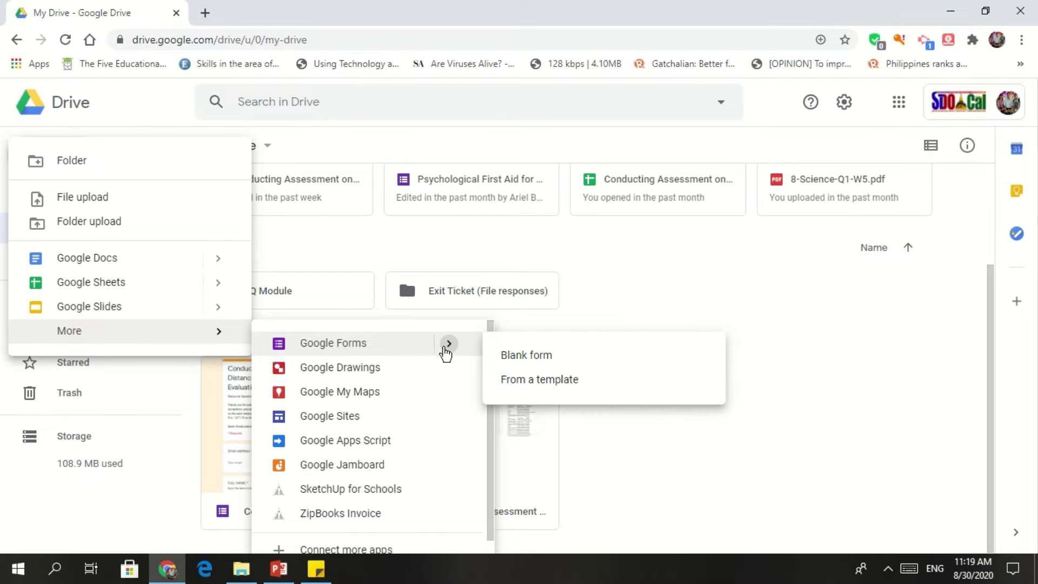
pyautogui.click(511, 355)
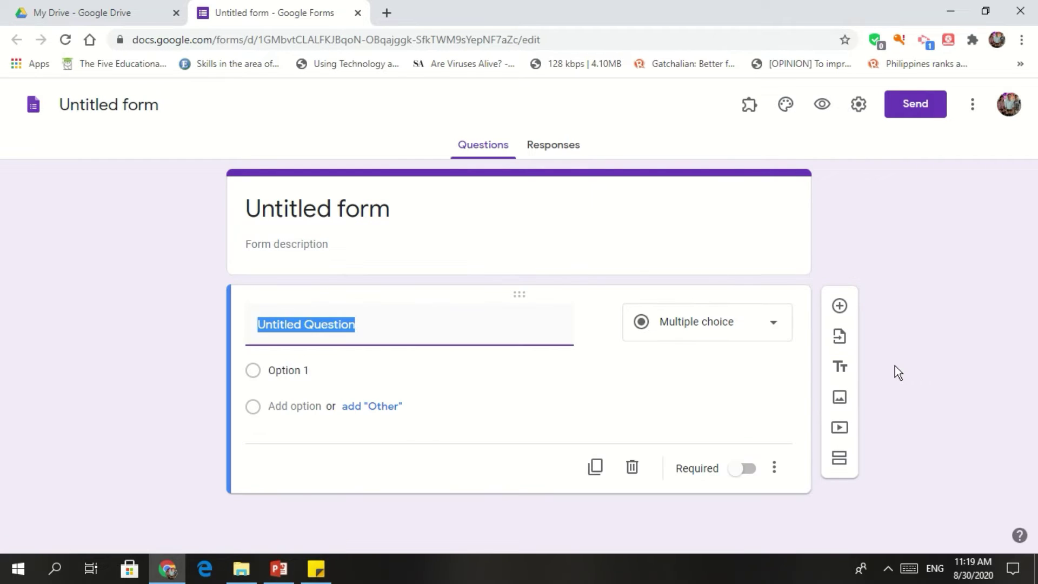
# In the form's general settings, limit respondents to 1 response and remove the restriction to DepEd Caloocan users
pyautogui.click(858, 106)
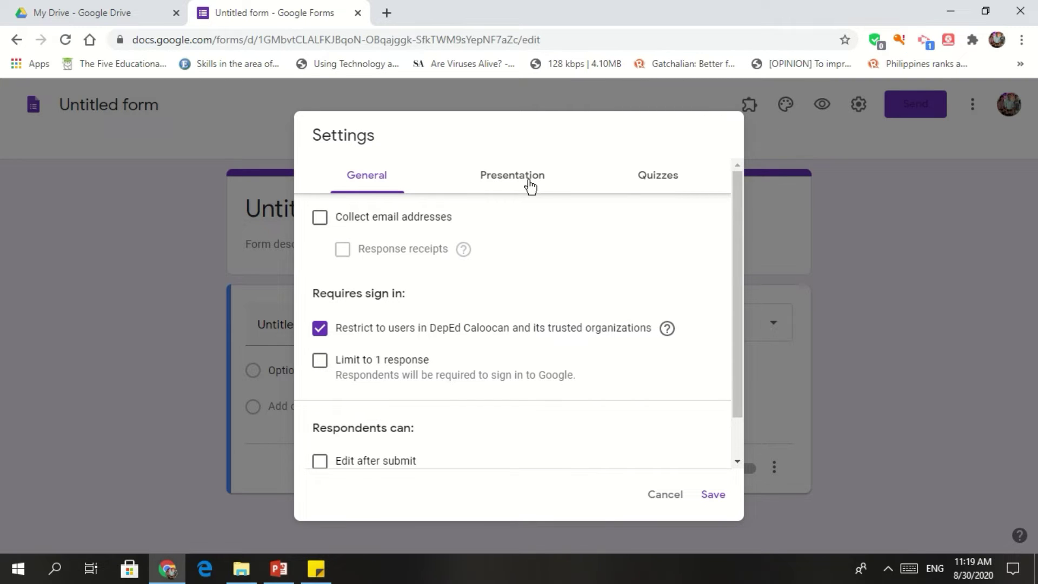
pyautogui.click(481, 187)
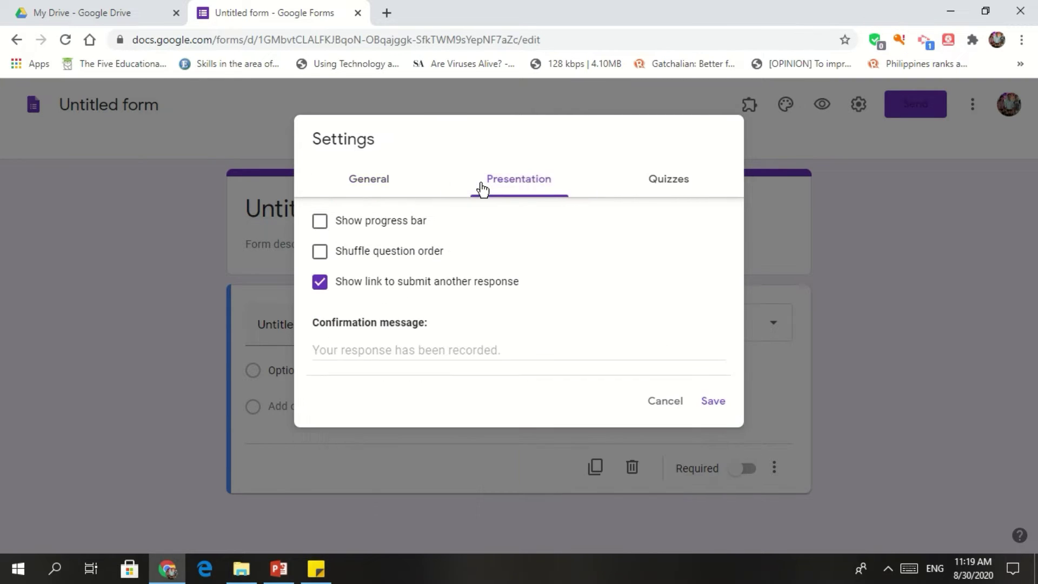
pyautogui.click(647, 188)
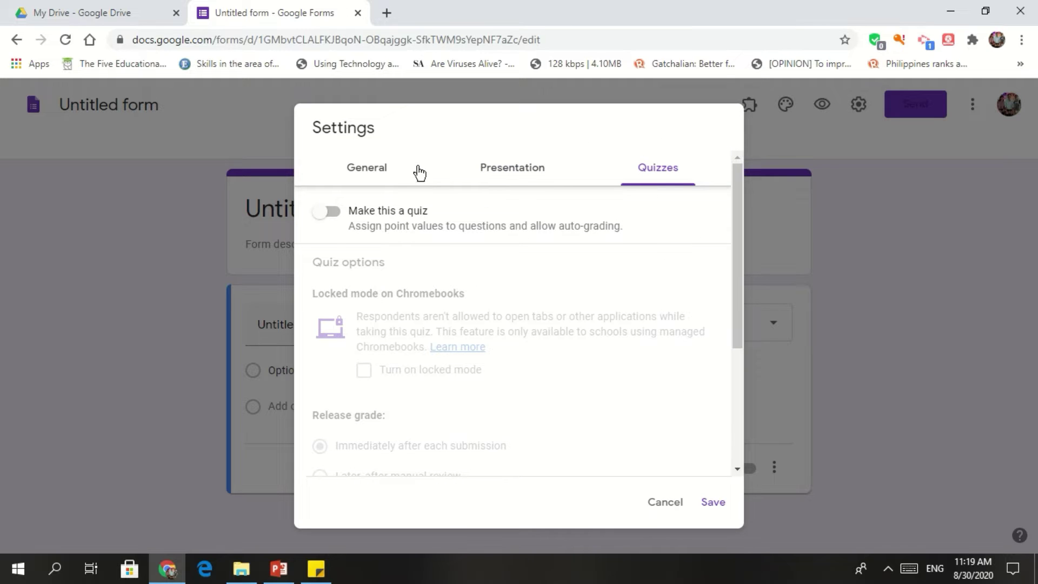
pyautogui.click(371, 171)
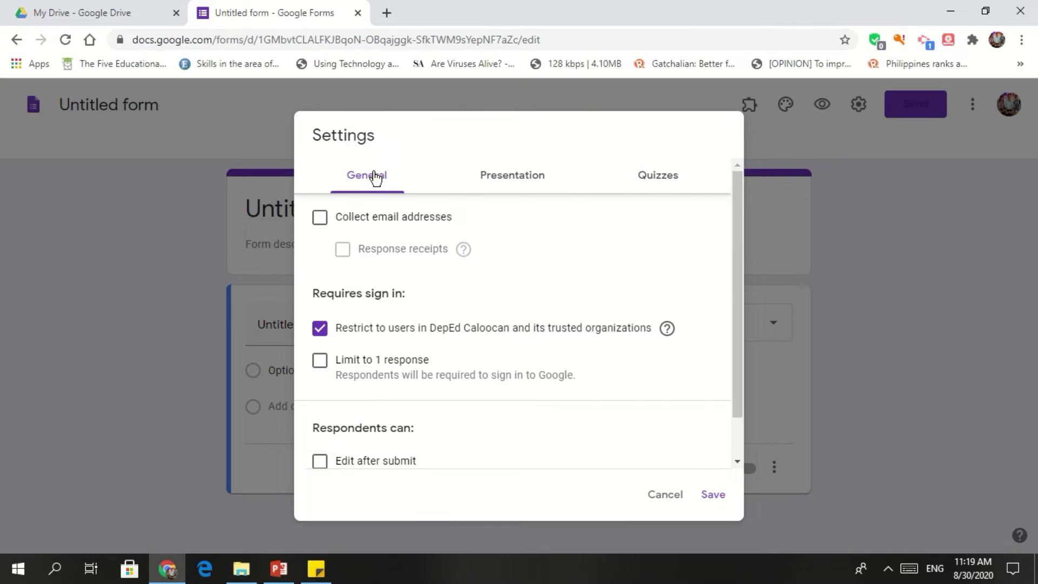
pyautogui.click(320, 360)
pyautogui.click(320, 328)
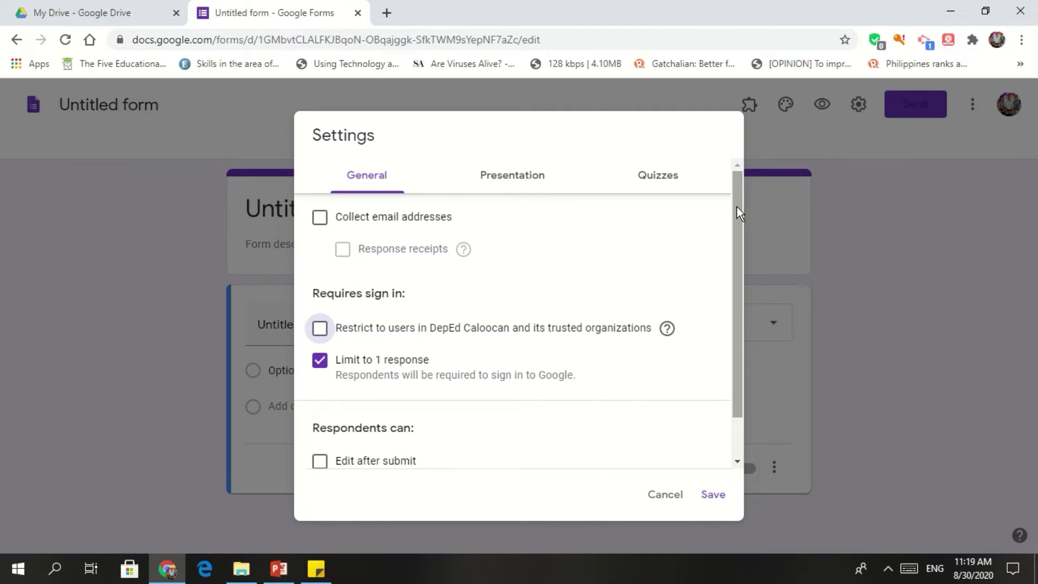
pyautogui.moveTo(738, 207)
pyautogui.mouseDown()
pyautogui.moveTo(735, 274)
pyautogui.moveTo(736, 210)
pyautogui.mouseUp()
# Enable the progress bar and shuffled question order in the form's presentation settings
pyautogui.click(515, 186)
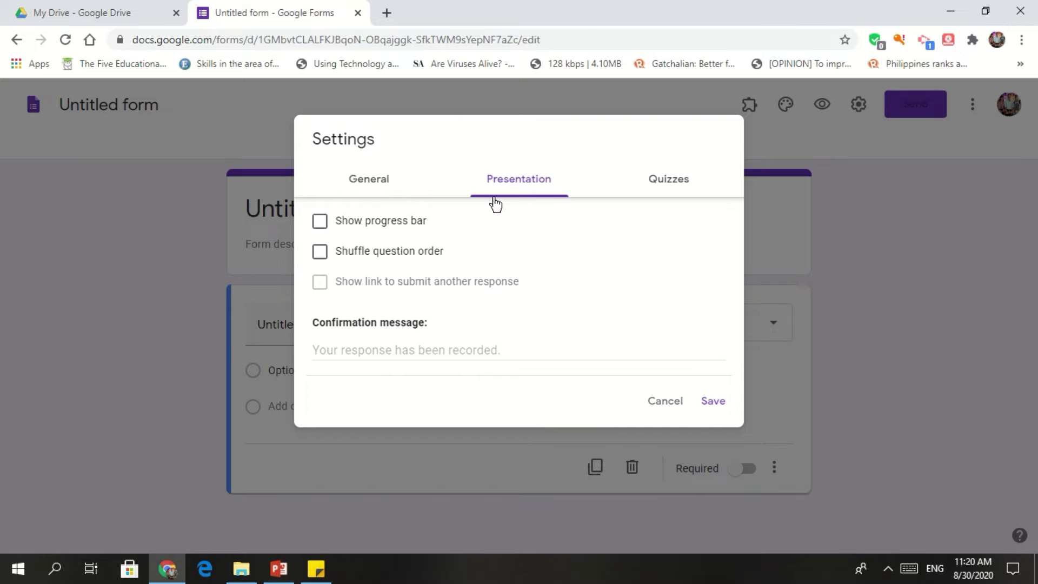
pyautogui.click(434, 225)
pyautogui.click(438, 253)
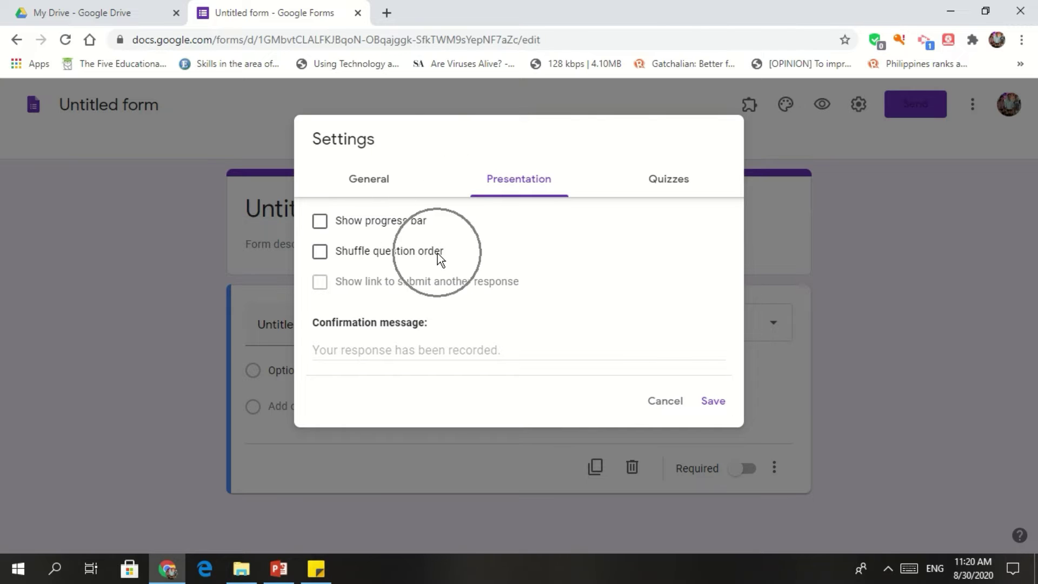
pyautogui.click(320, 221)
pyautogui.click(320, 252)
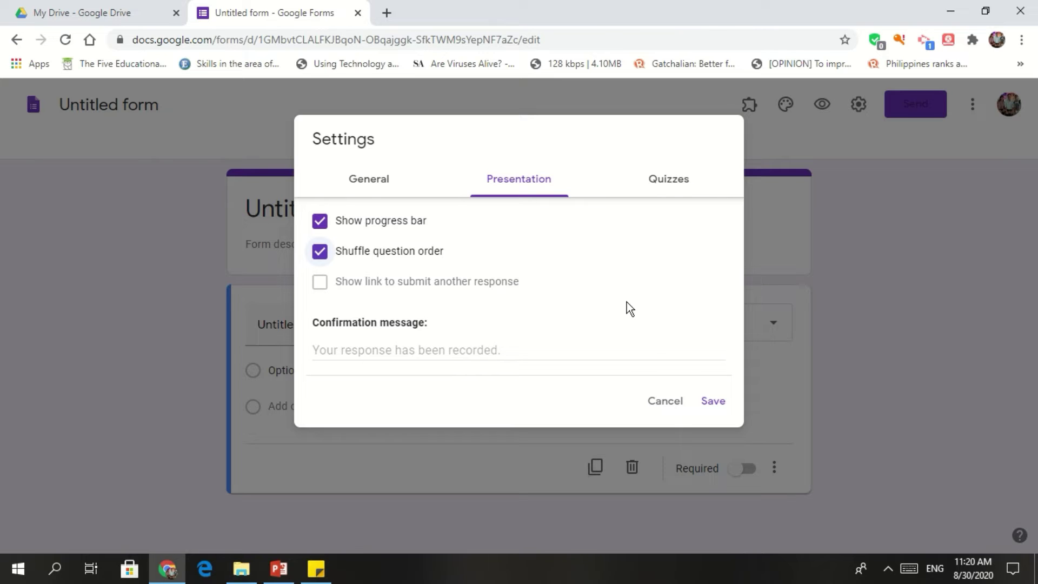
# Make the form a quiz with grades released later, after manual review, and save the settings
pyautogui.click(661, 180)
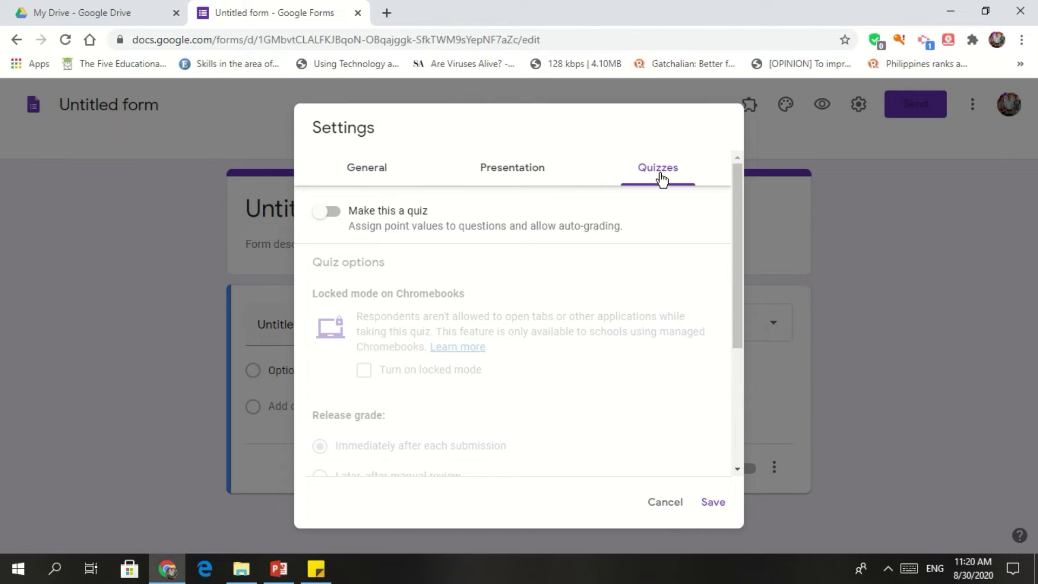
pyautogui.click(334, 214)
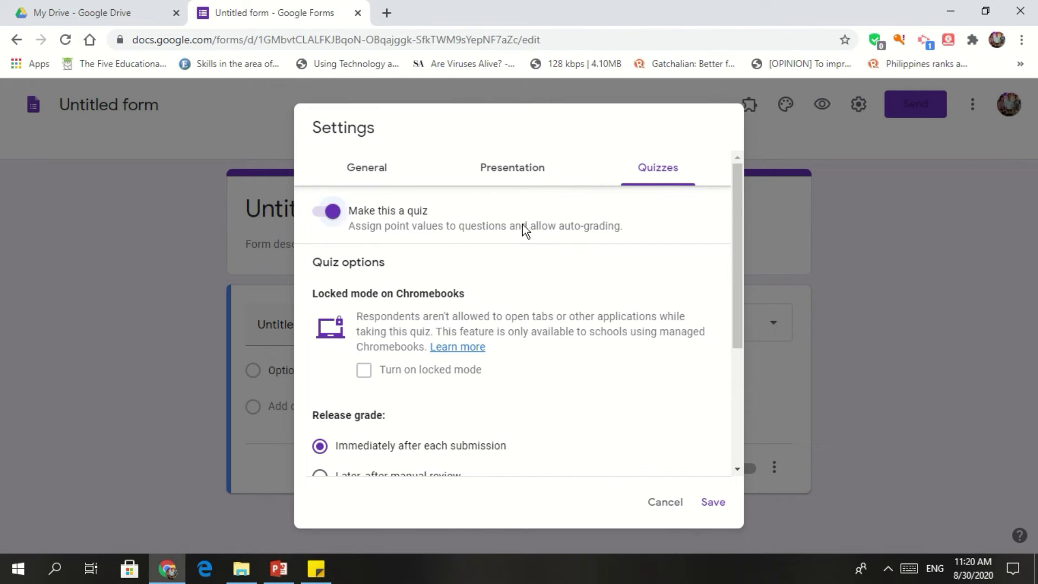
pyautogui.moveTo(735, 177); pyautogui.dragTo(735, 304)
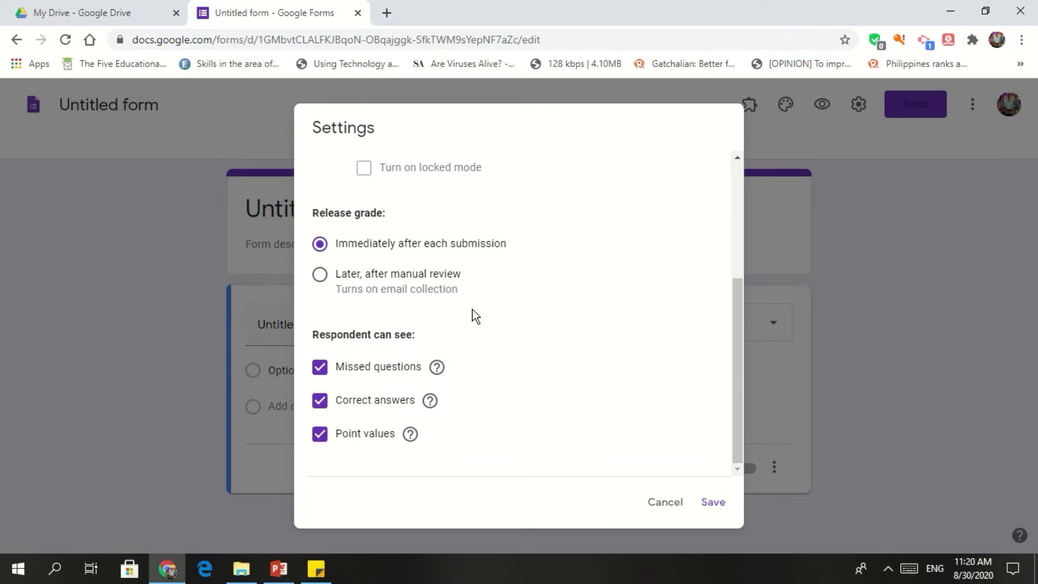
pyautogui.click(320, 275)
pyautogui.click(712, 499)
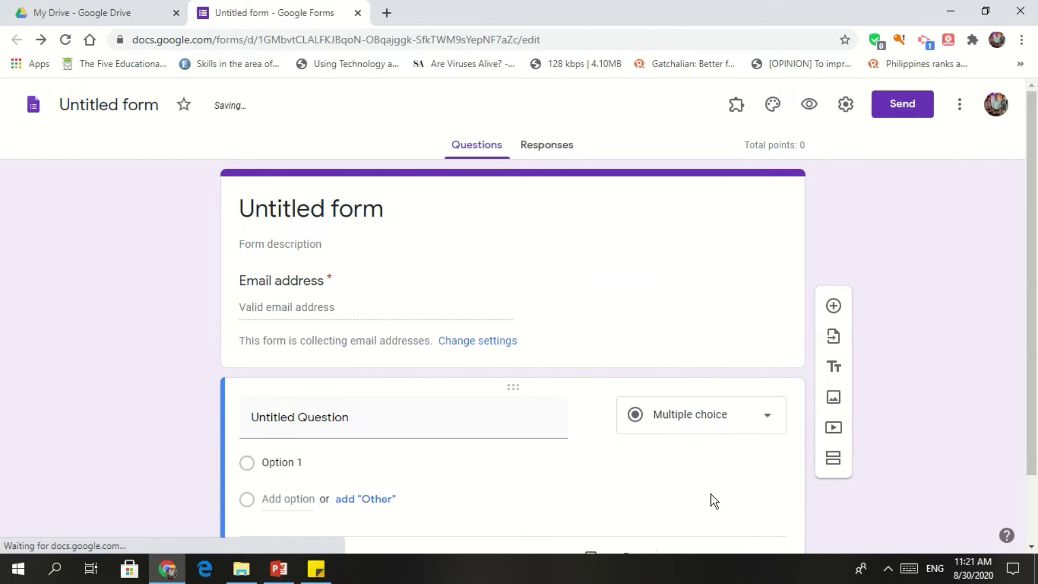
# Turn off the collection of email addresses in the form's settings and save the change
pyautogui.click(302, 283)
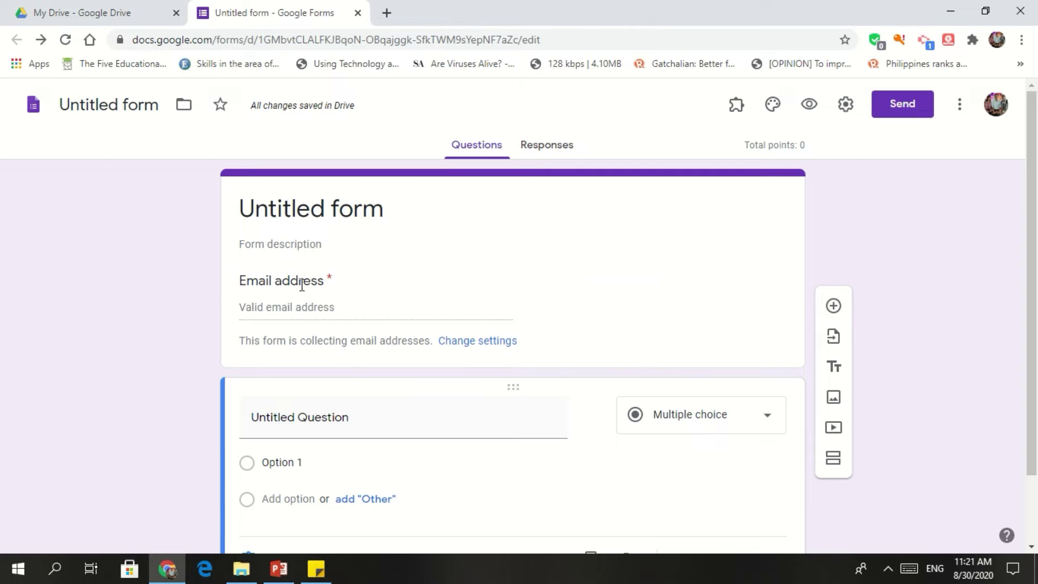
pyautogui.click(841, 105)
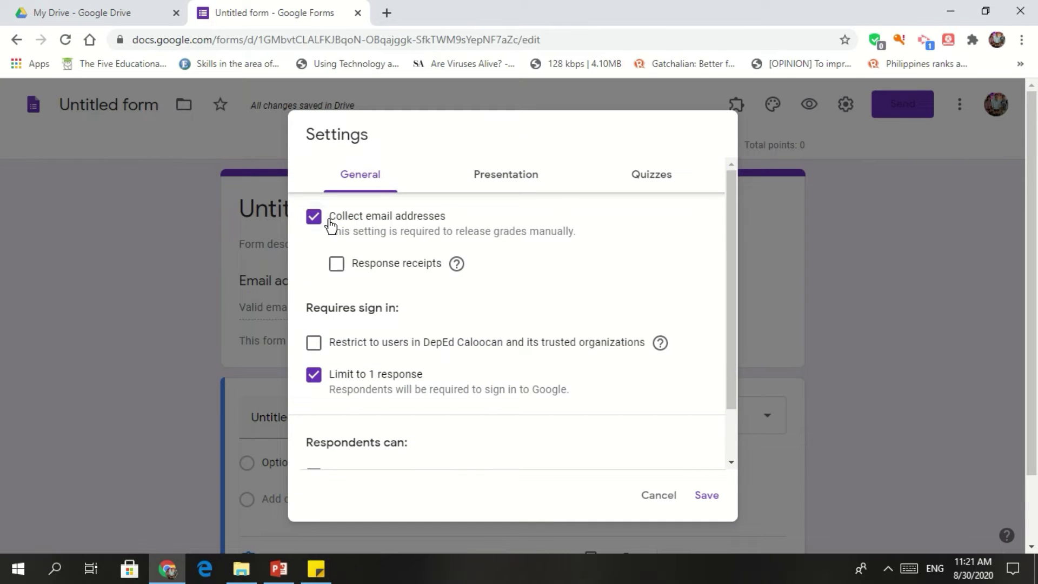
pyautogui.click(331, 222)
pyautogui.click(704, 494)
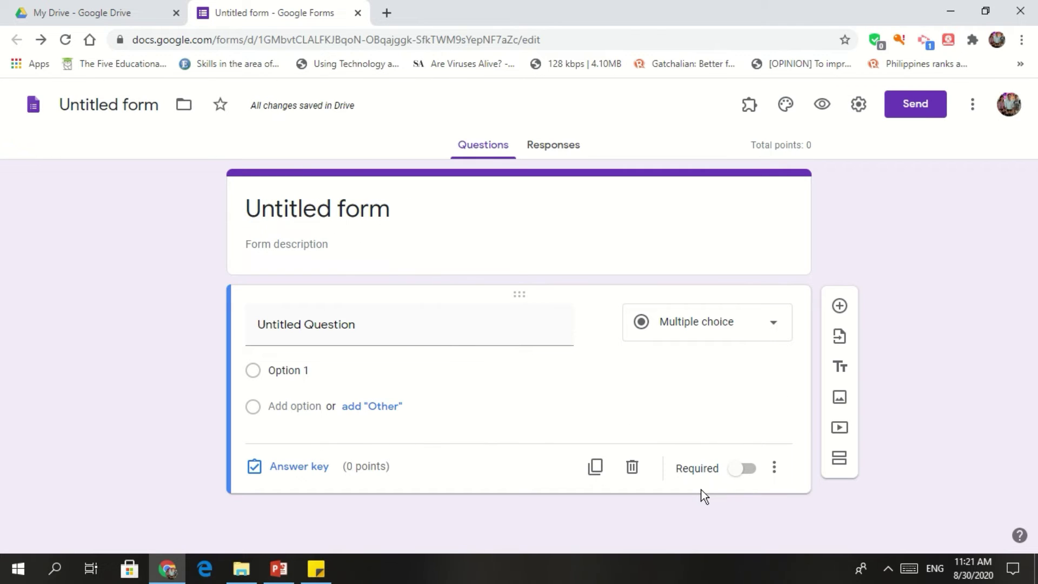
# Rename the form "Meiosis Exit Quiz" and apply the same name as its heading title
pyautogui.click(115, 105)
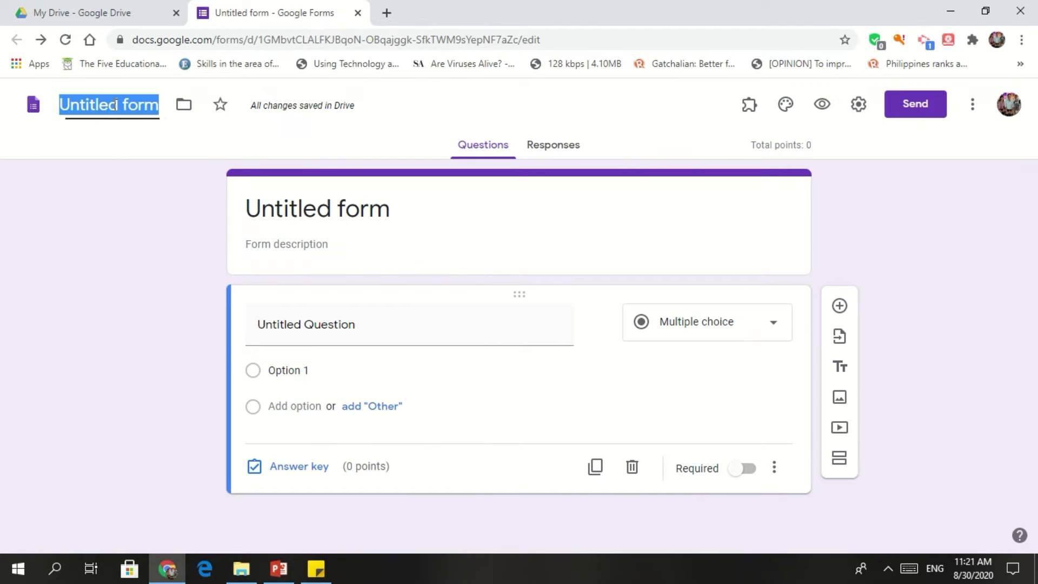
pyautogui.click(116, 104)
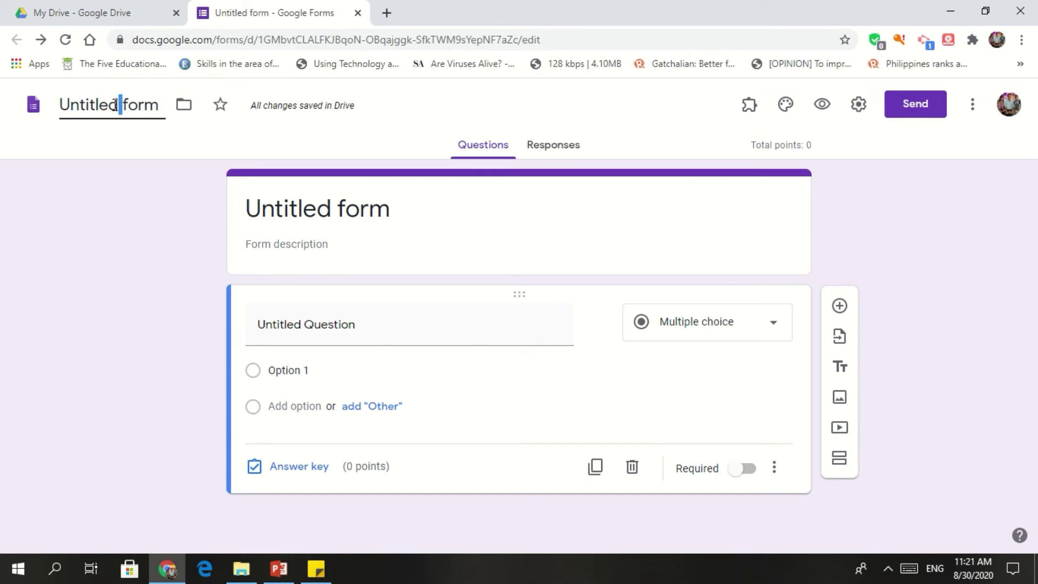
pyautogui.hotkey('ctrl', 'a')
pyautogui.write('Mei')
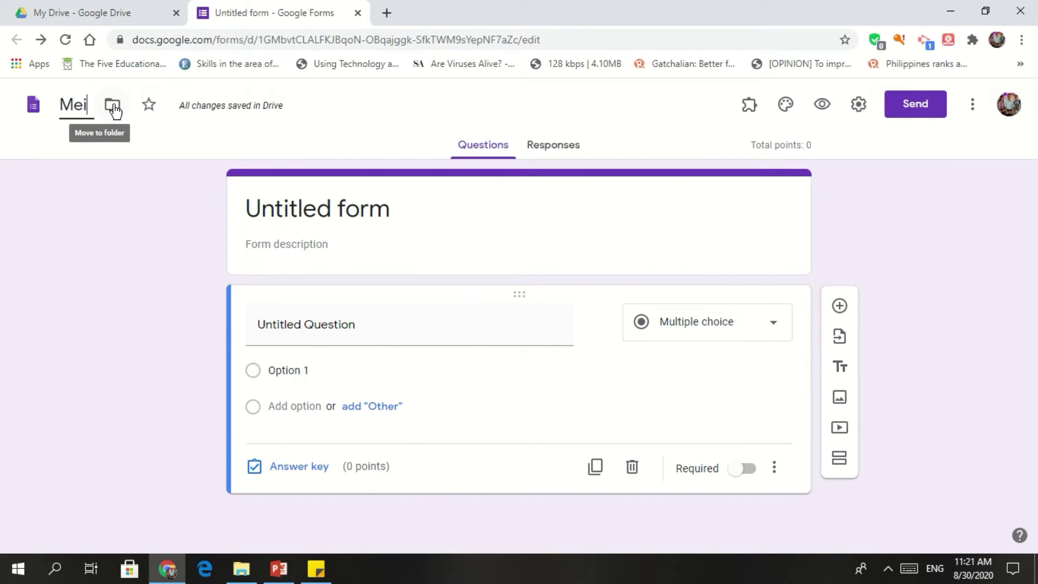
pyautogui.write('osis Ex')
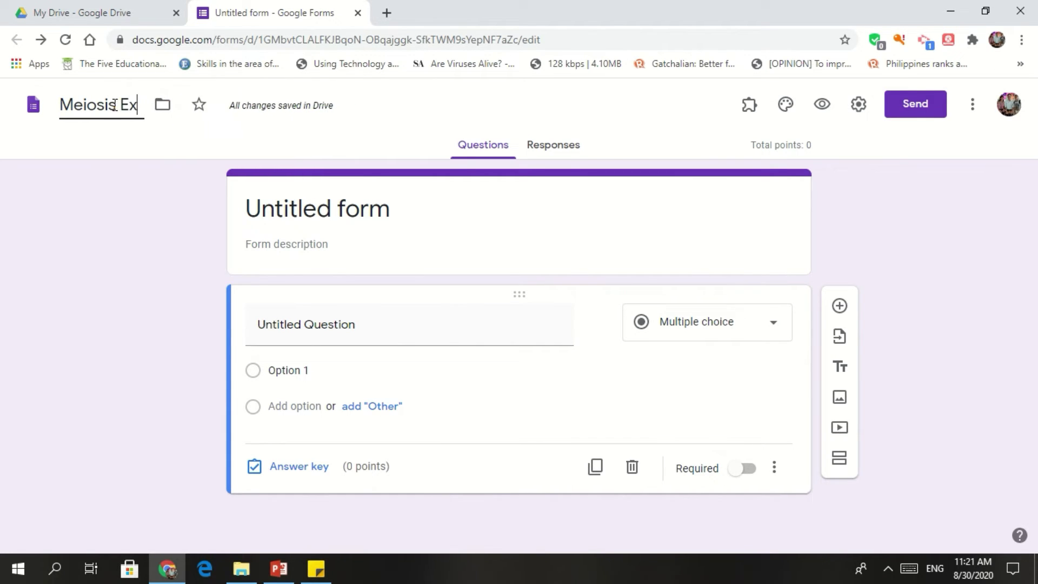
pyautogui.write('it Quiz')
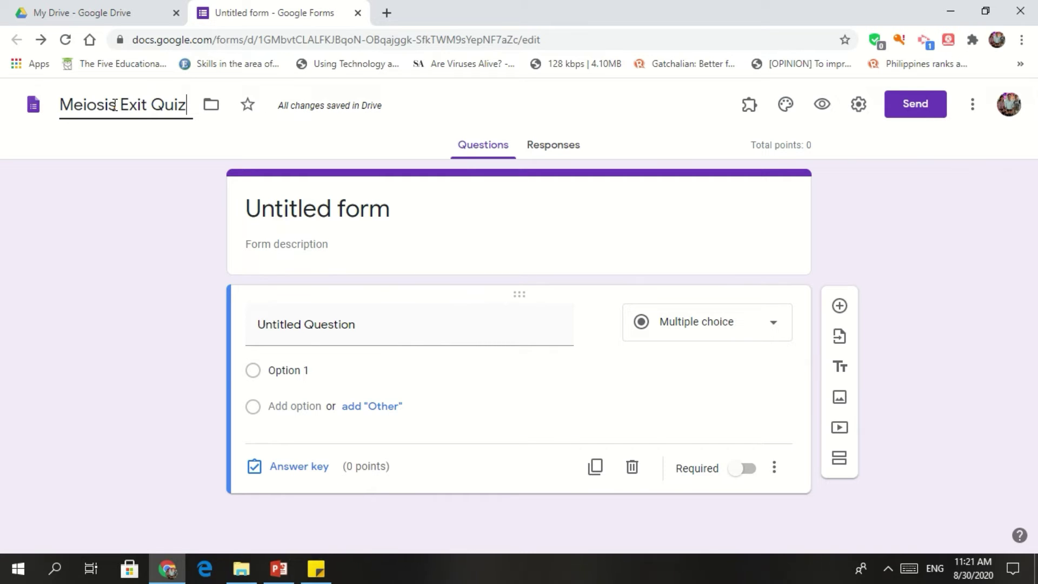
pyautogui.click(250, 204)
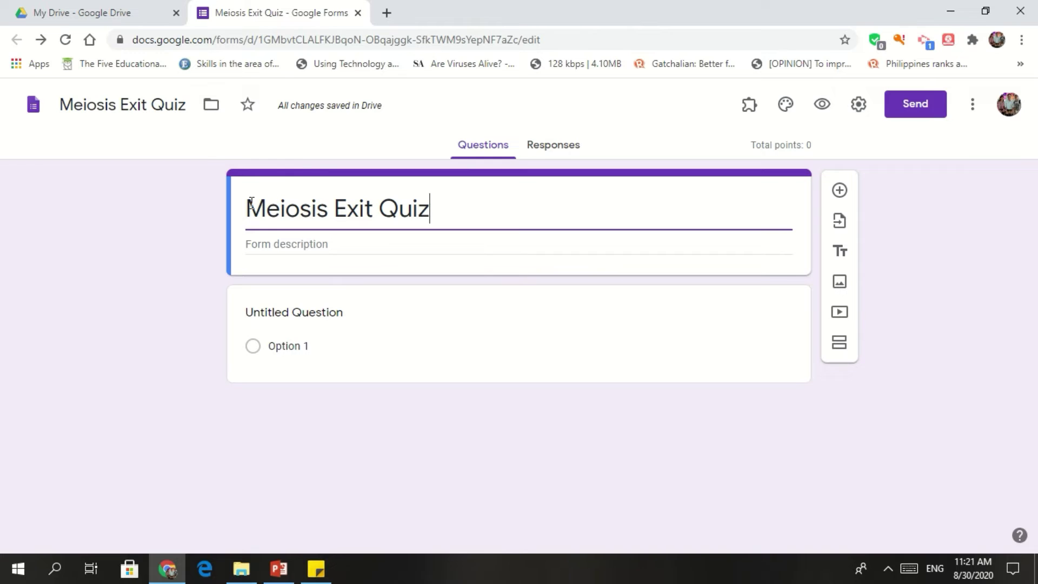
# Enter "*You can add some instructions regarding the quiz." as the form description
pyautogui.click(263, 253)
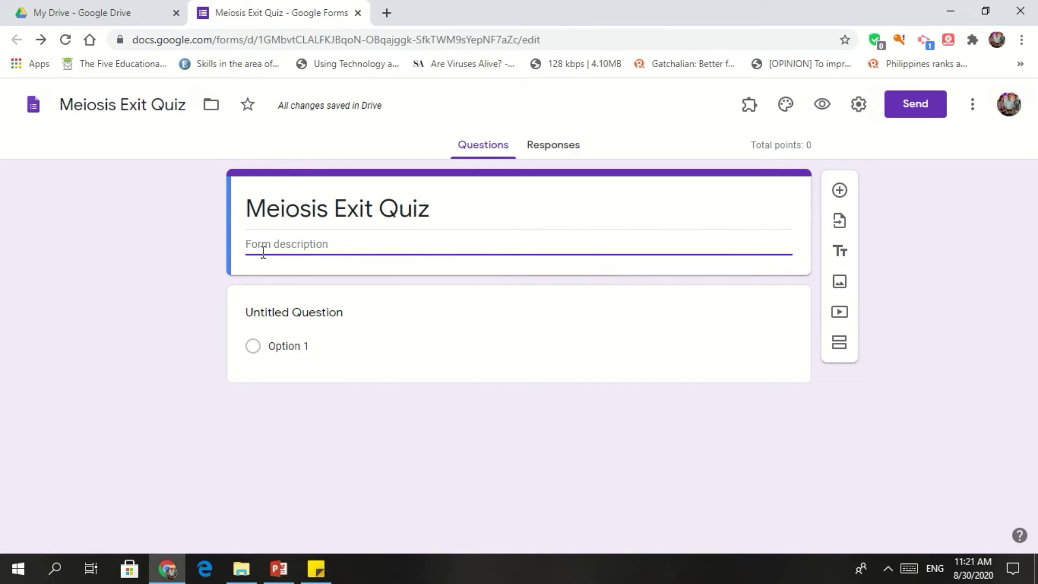
pyautogui.write('*You can add some instruction')
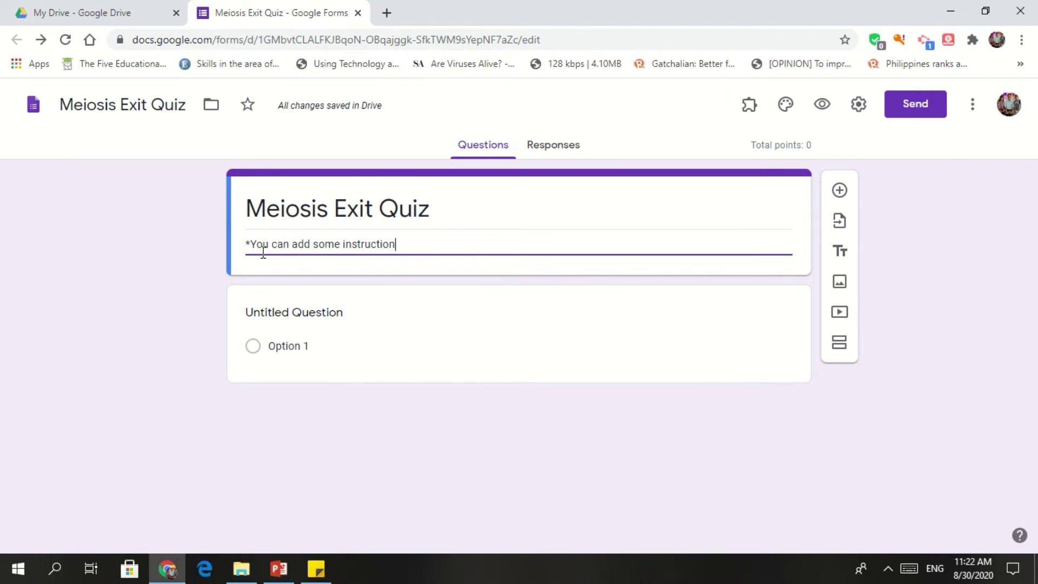
pyautogui.write('s regarding the quiz.')
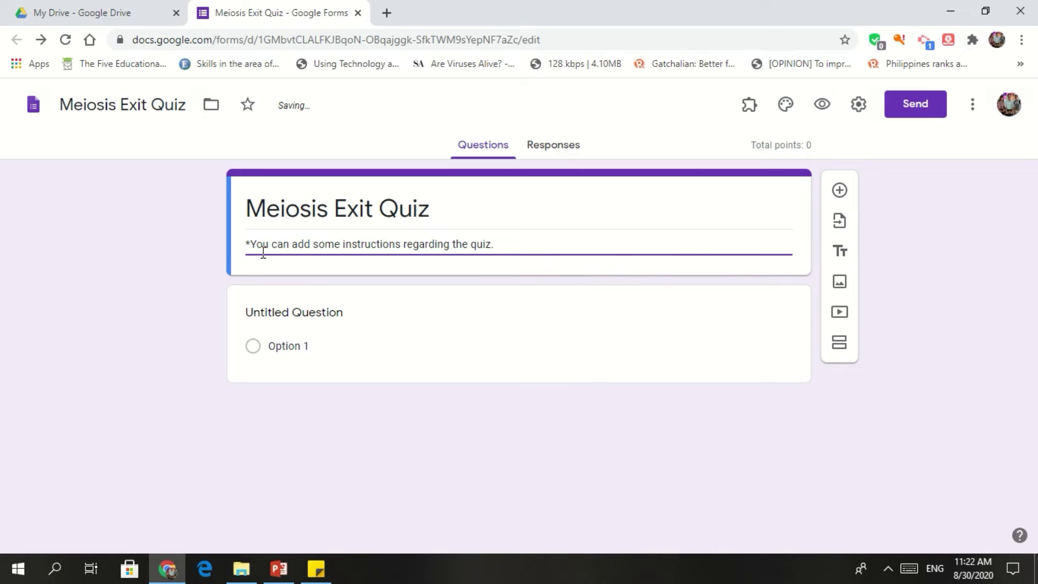
# Begin the first question's text with "How many haplo" and remove the number response validation from it
pyautogui.click(287, 318)
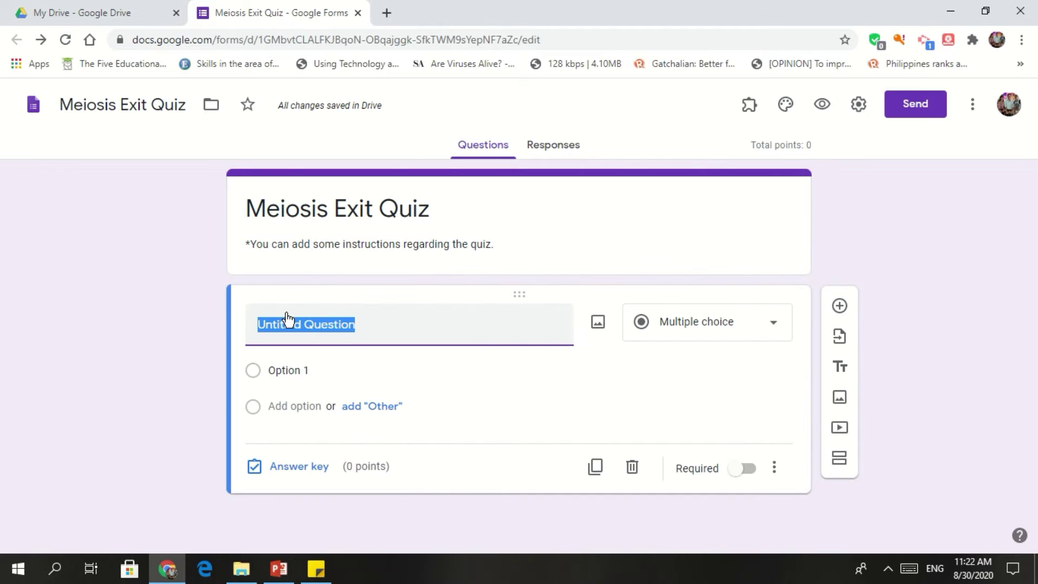
pyautogui.click(772, 331)
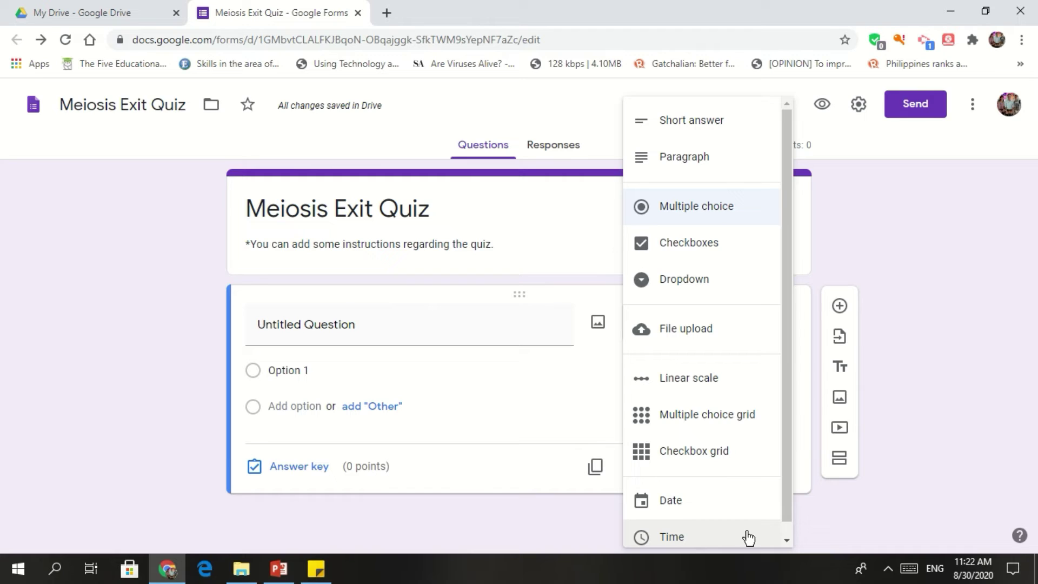
pyautogui.click(381, 330)
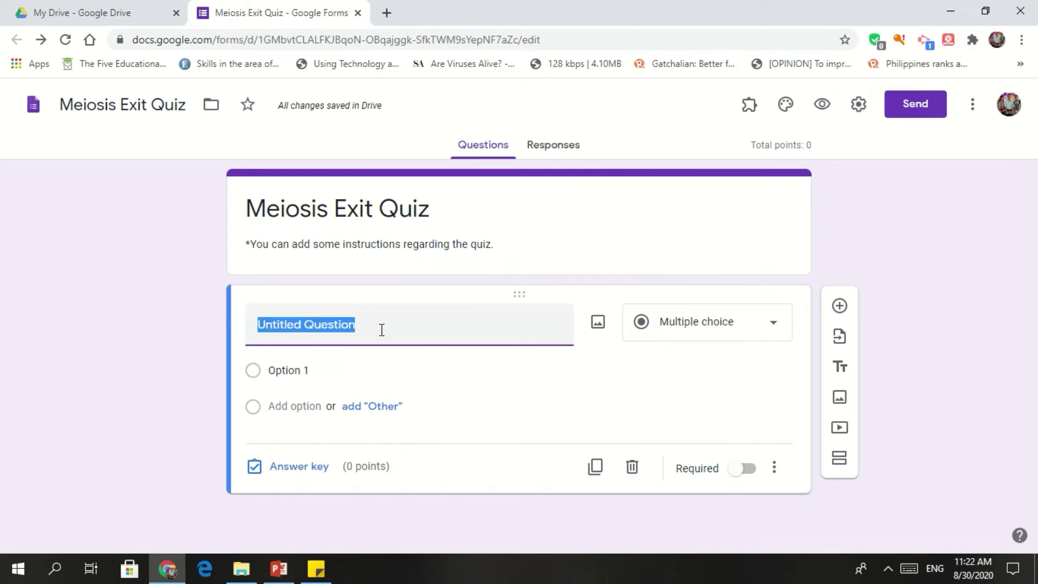
pyautogui.write('How many')
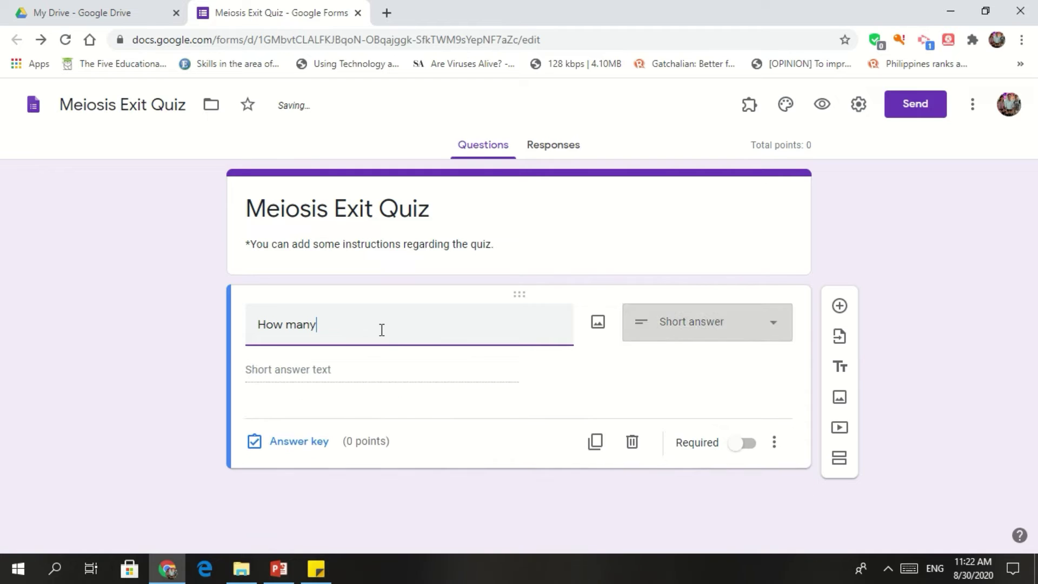
pyautogui.write(' haplo')
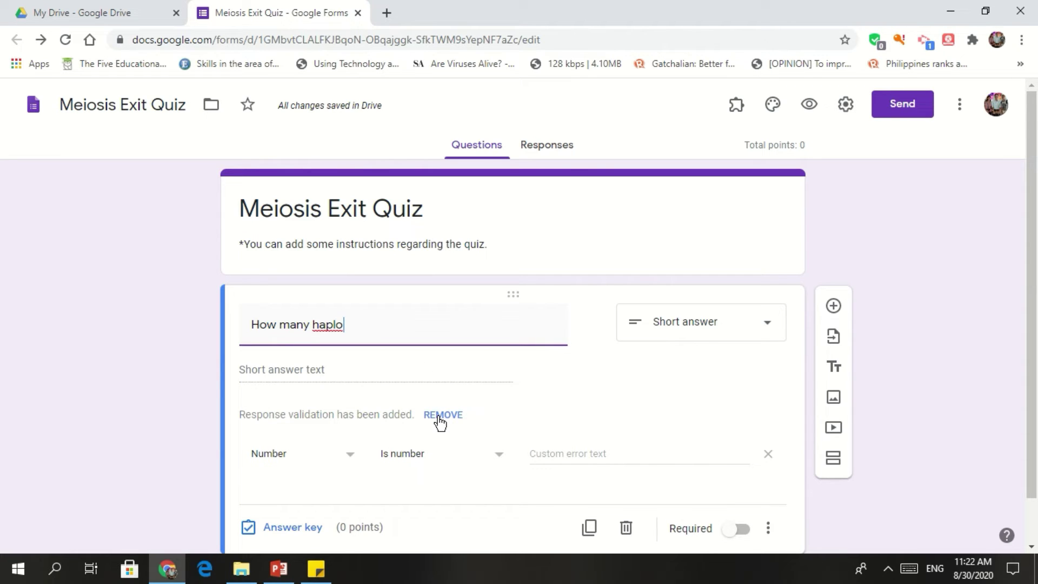
pyautogui.click(768, 456)
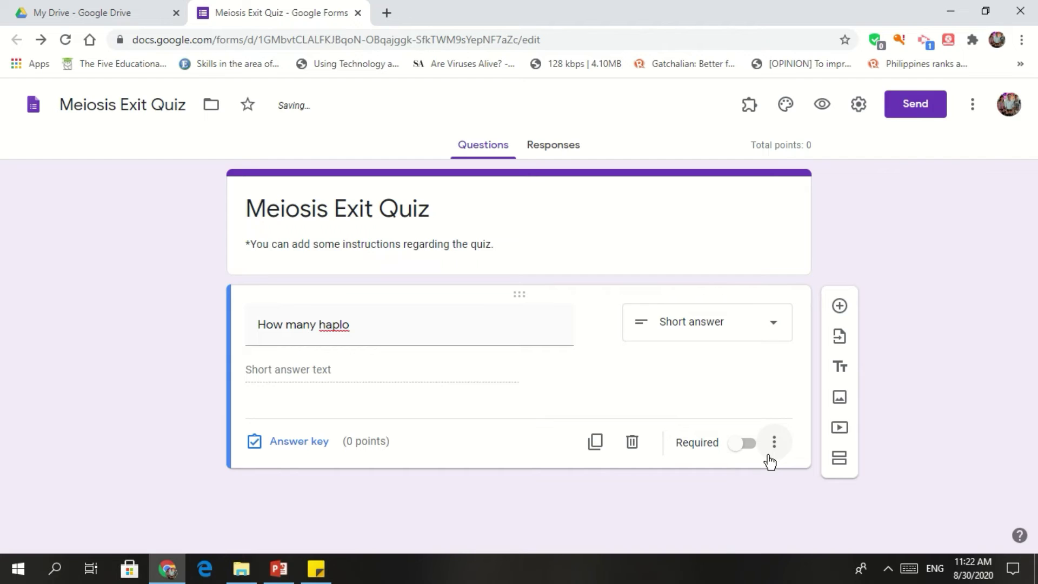
# Complete the first question's text as "How many haploid cells are formed during one cell of meiosis?"
pyautogui.click(378, 323)
pyautogui.click(377, 325)
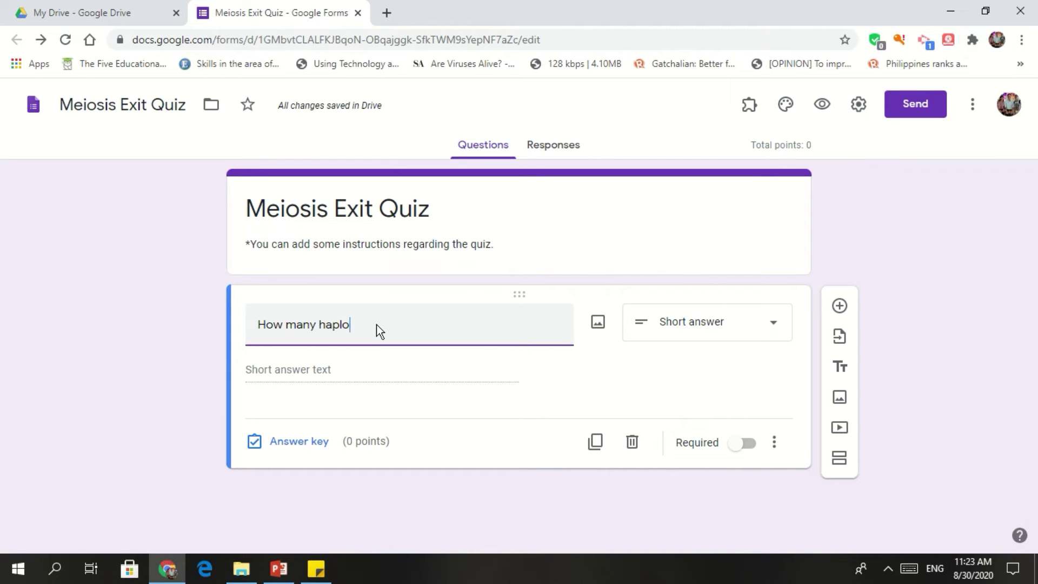
pyautogui.write('id cells are formed dur')
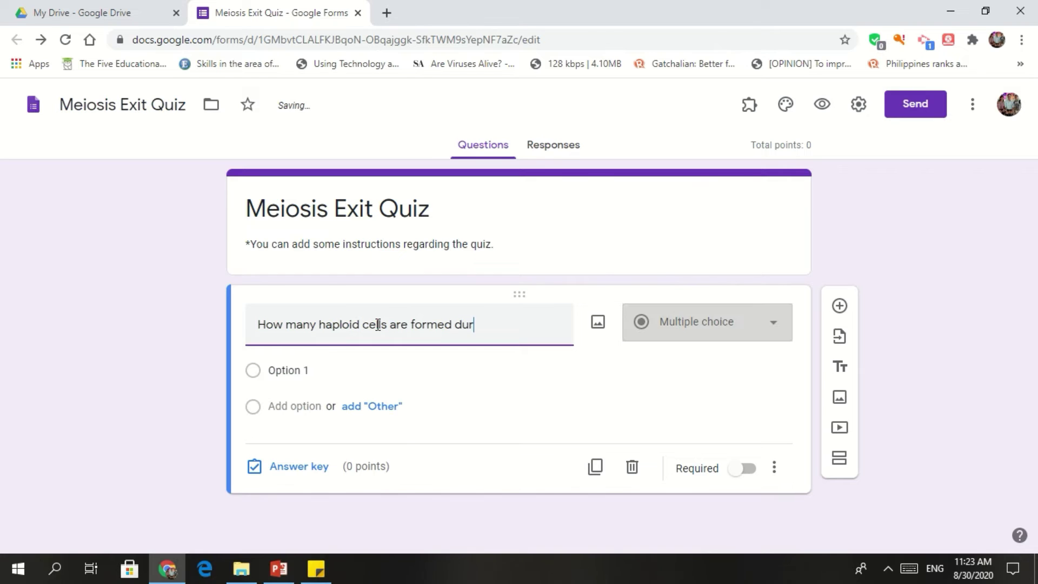
pyautogui.write('ing once cell')
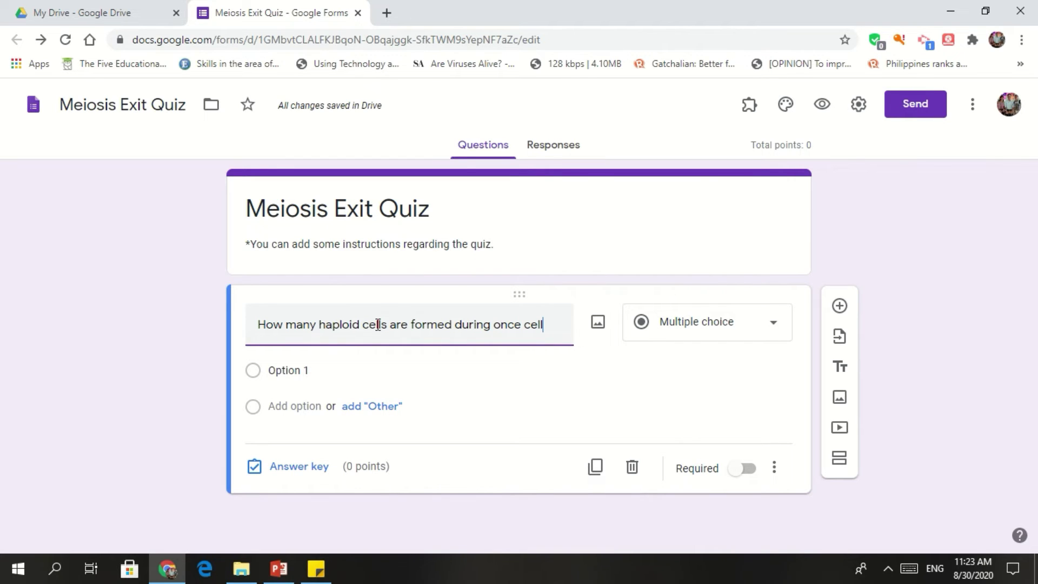
pyautogui.press('BackSpace')
pyautogui.press('BackSpace')
pyautogui.press('BackSpace')
pyautogui.press('BackSpace')
pyautogui.press('BackSpace')
pyautogui.press('BackSpace')
pyautogui.press('BackSpace')
pyautogui.write('e cell of')
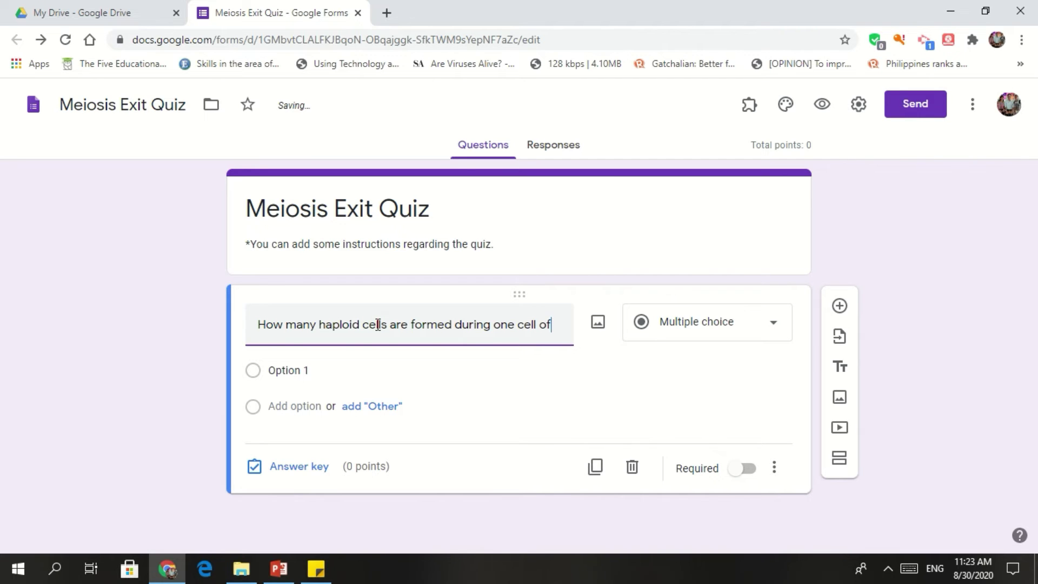
pyautogui.write(' meiosis?')
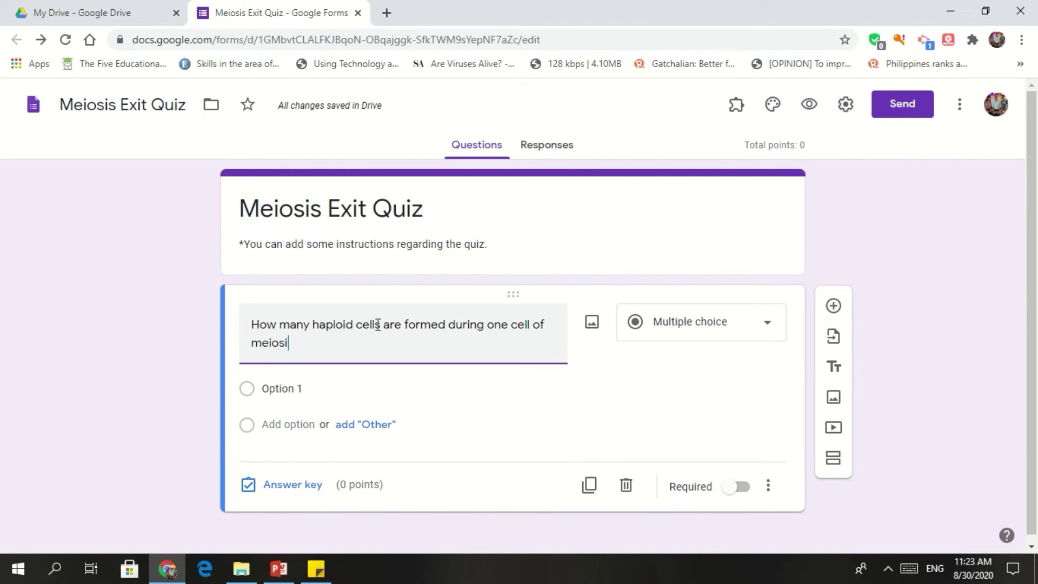
# Give the haploid cells question the answer options one, two, three and four, and make it required
pyautogui.click(266, 388)
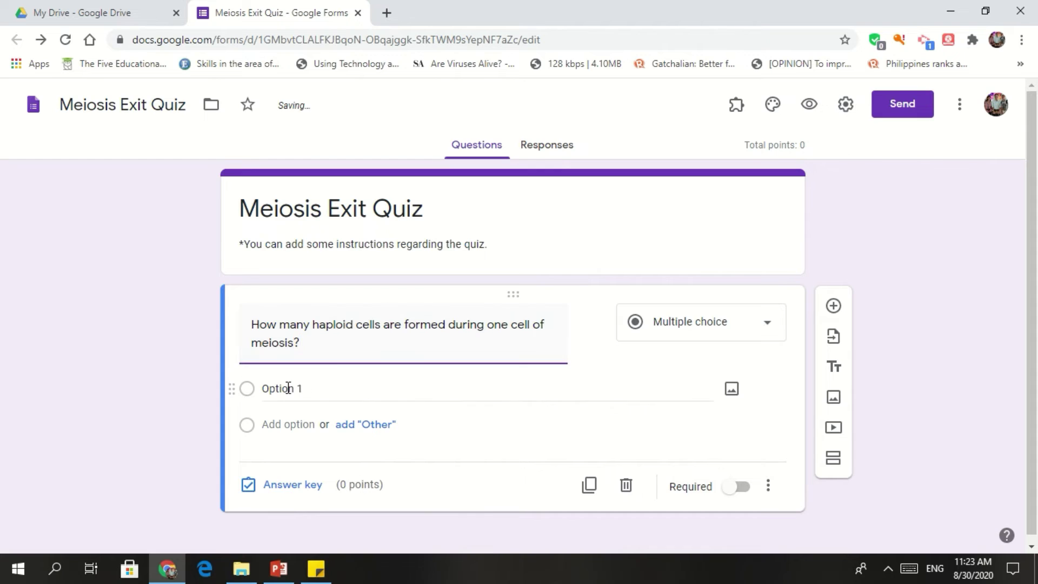
pyautogui.write('one')
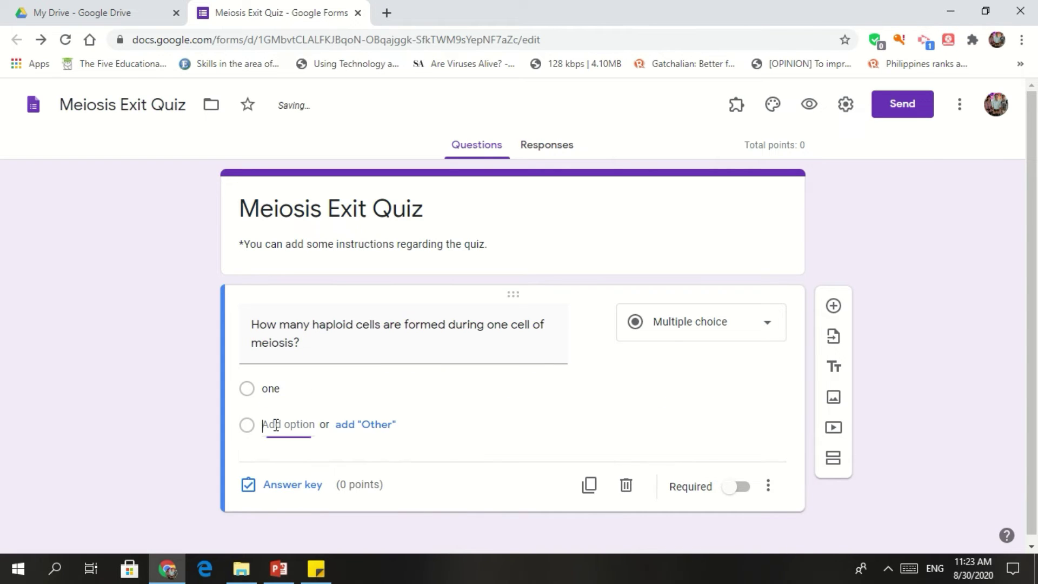
pyautogui.click(270, 424)
pyautogui.write('two')
pyautogui.click(270, 460)
pyautogui.write('three')
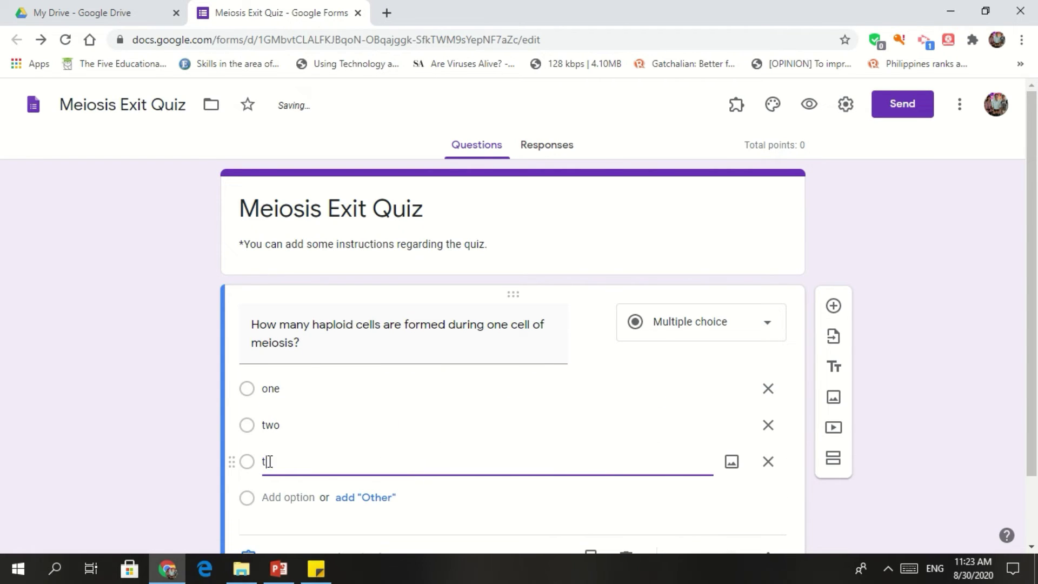
pyautogui.click(268, 498)
pyautogui.write('four')
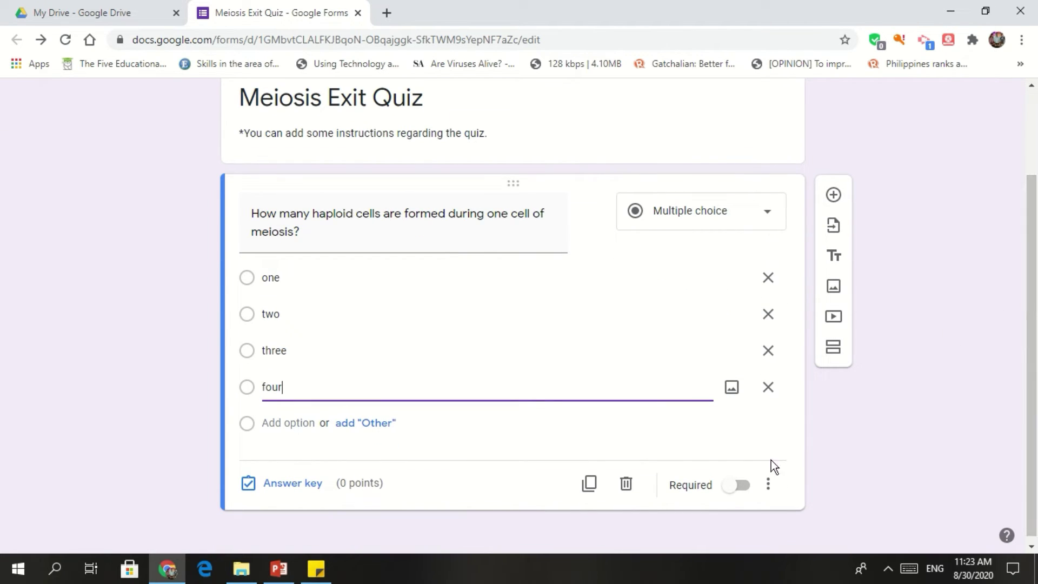
pyautogui.click(741, 485)
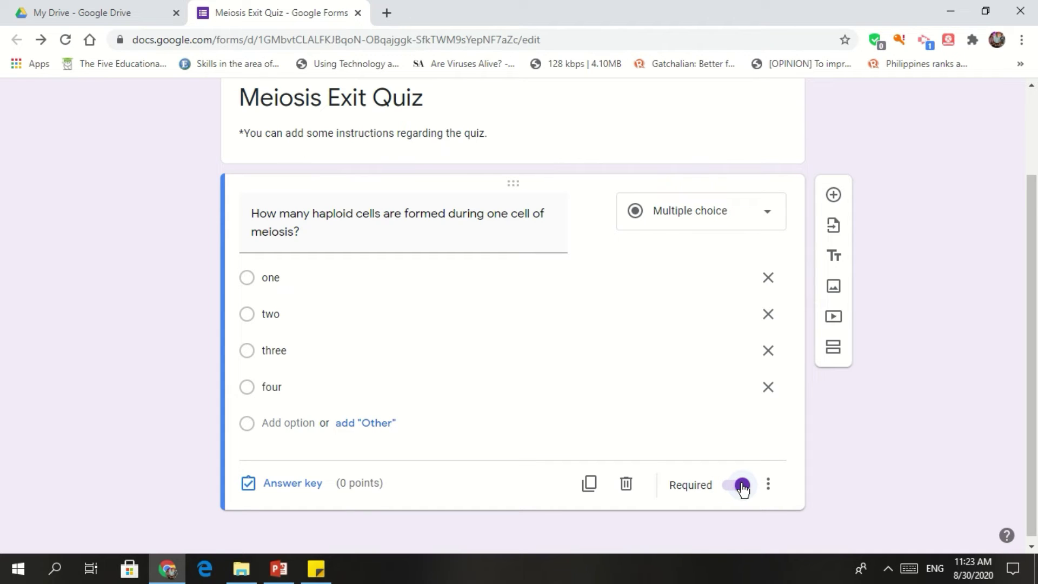
# Open the haploid cells question's answer key and set its value to 2 points
pyautogui.click(272, 489)
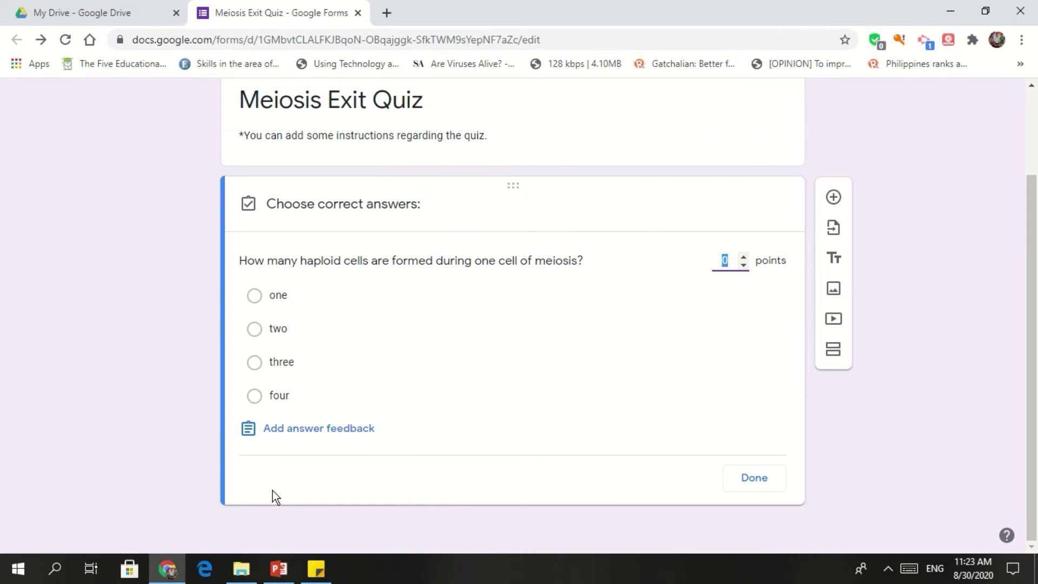
pyautogui.click(725, 261)
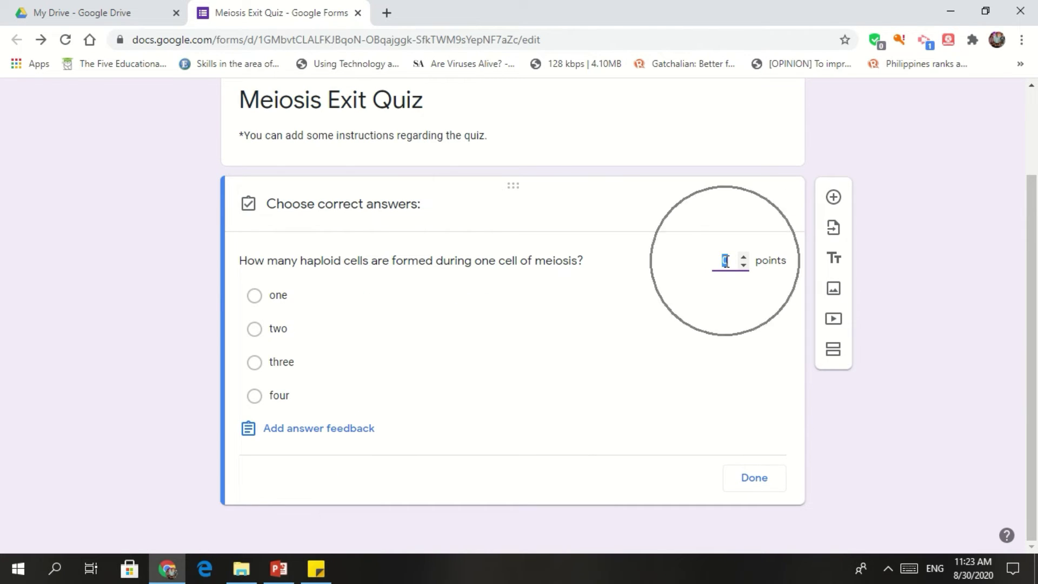
pyautogui.write('2')
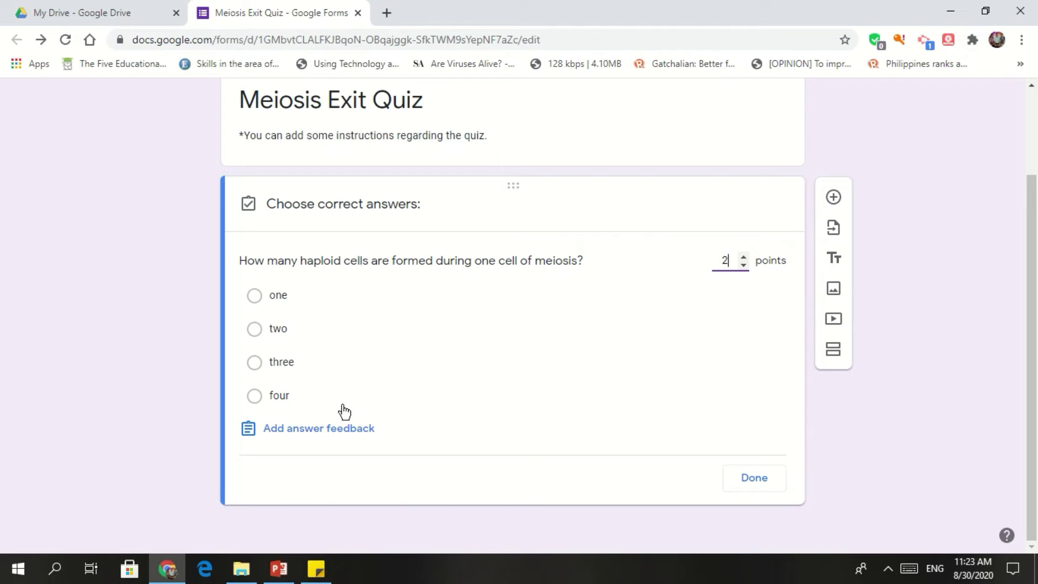
# Enter "Opps, ... (add some details)." as the answer feedback for incorrect answers, without a link
pyautogui.click(316, 432)
pyautogui.click(336, 235)
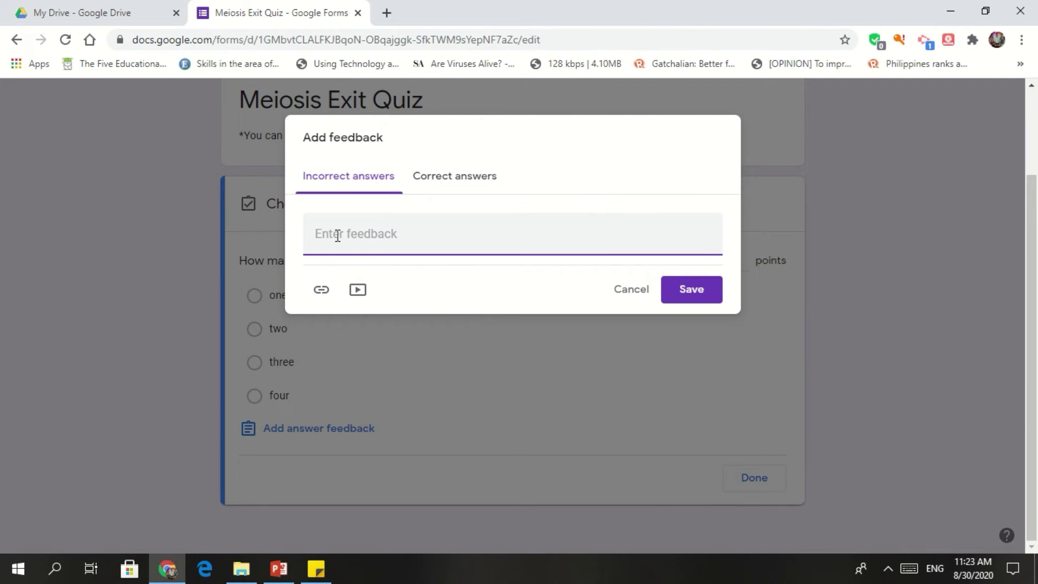
pyautogui.write('Opps, ... (add some details).')
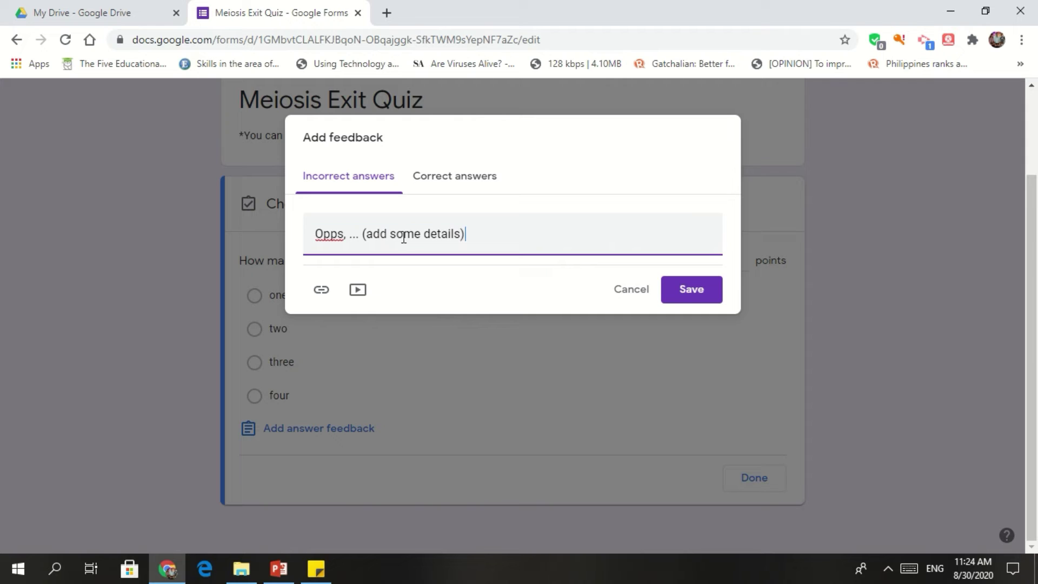
pyautogui.click(307, 298)
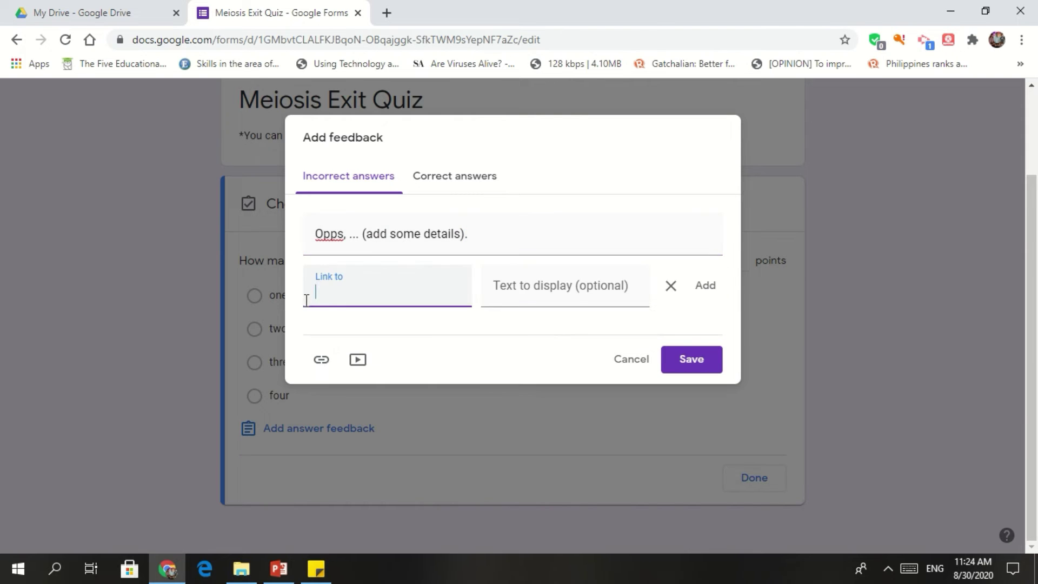
pyautogui.click(669, 286)
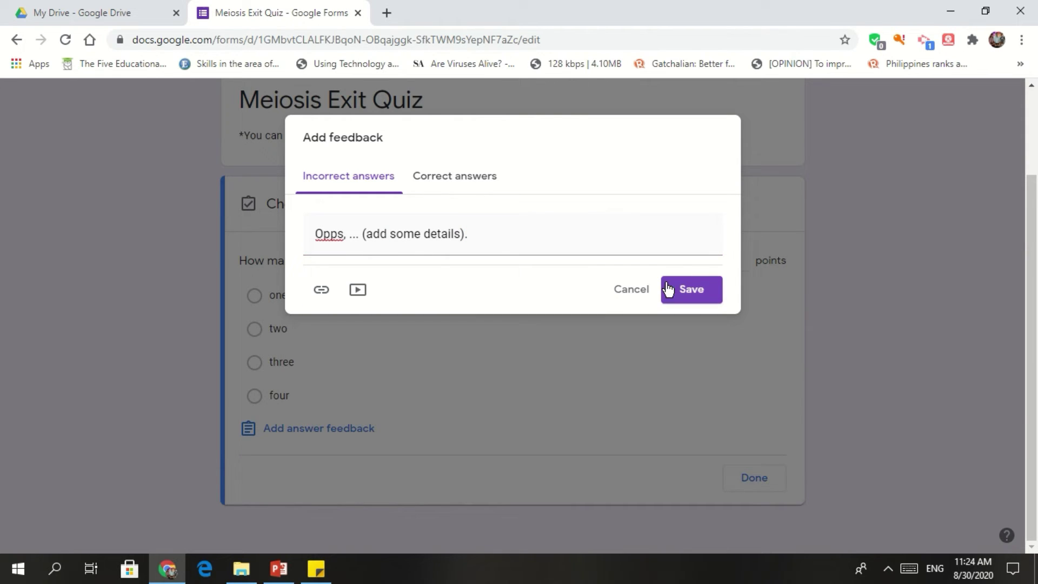
# Enter "Great! You got it right! Meiosis..." as the feedback for correct answers, without a link, and save the feedback
pyautogui.click(439, 175)
pyautogui.click(367, 235)
pyautogui.write('G')
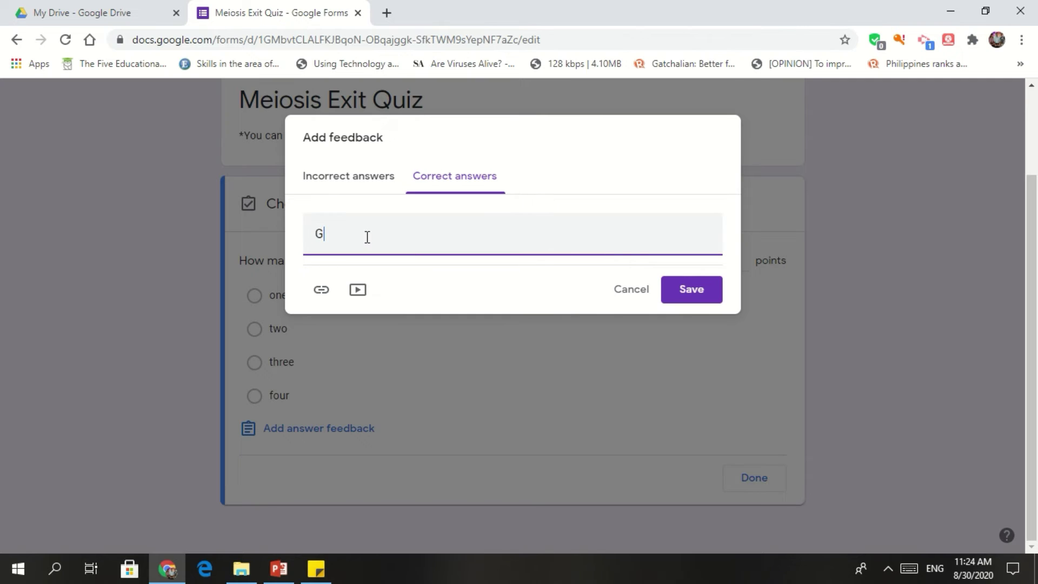
pyautogui.write('reat! You got it right! Meiosis.')
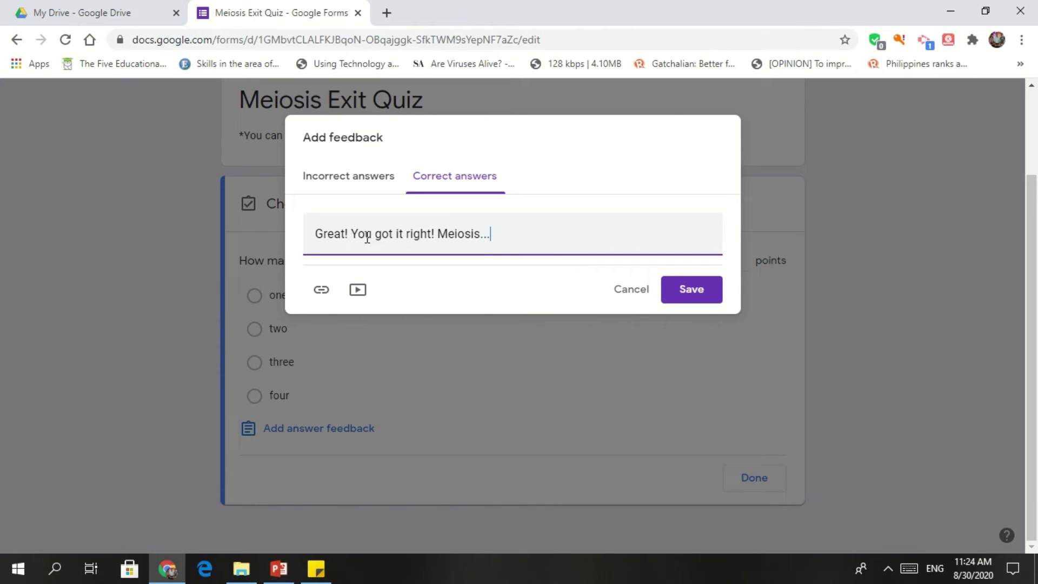
pyautogui.write('..')
pyautogui.click(321, 289)
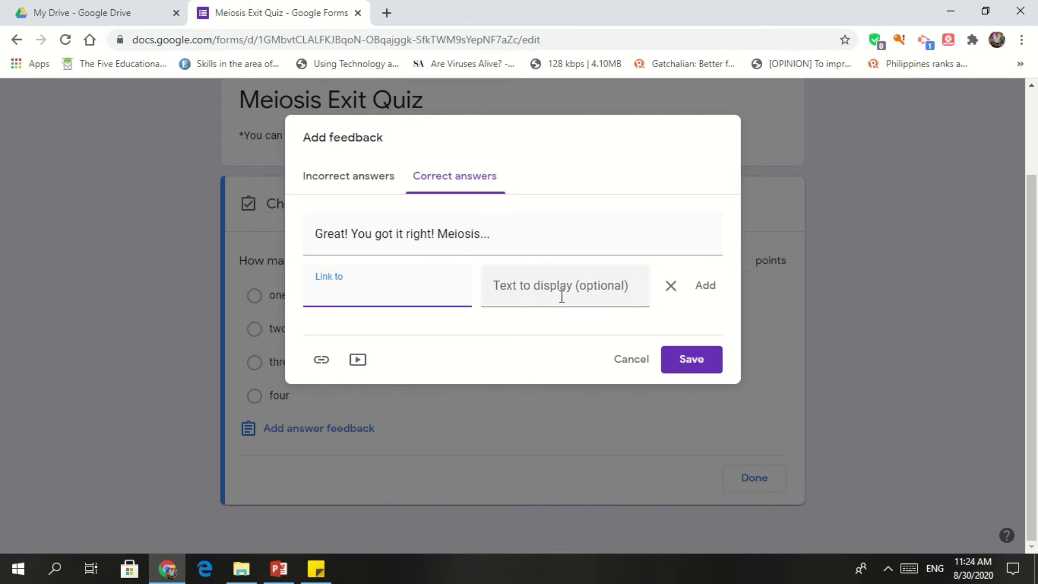
pyautogui.click(661, 292)
pyautogui.click(676, 291)
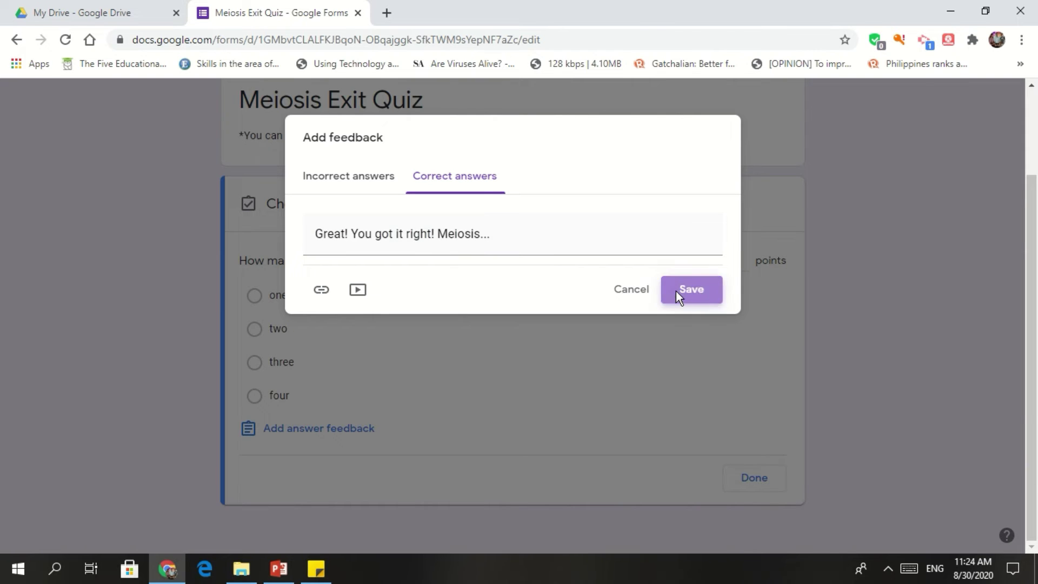
# Mark "four" as the correct answer to the haploid cells question and finish its answer key
pyautogui.click(255, 396)
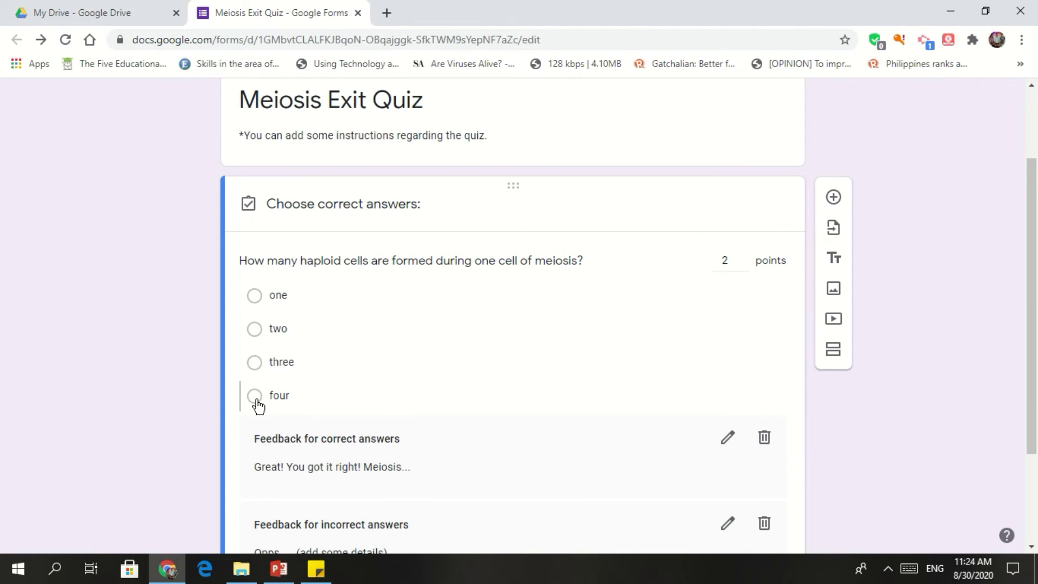
pyautogui.moveTo(1037, 260); pyautogui.dragTo(1037, 349)
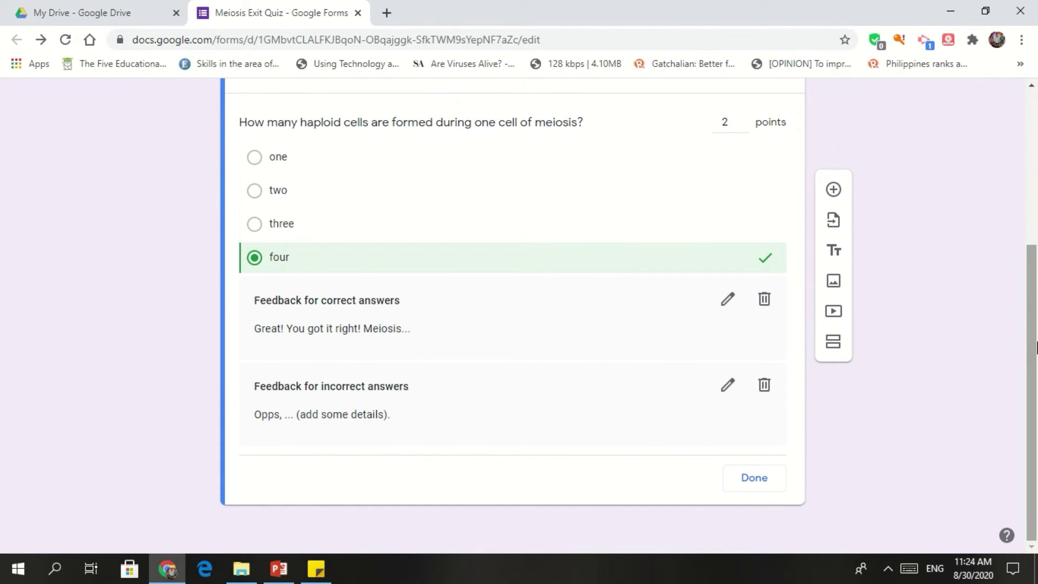
pyautogui.click(767, 481)
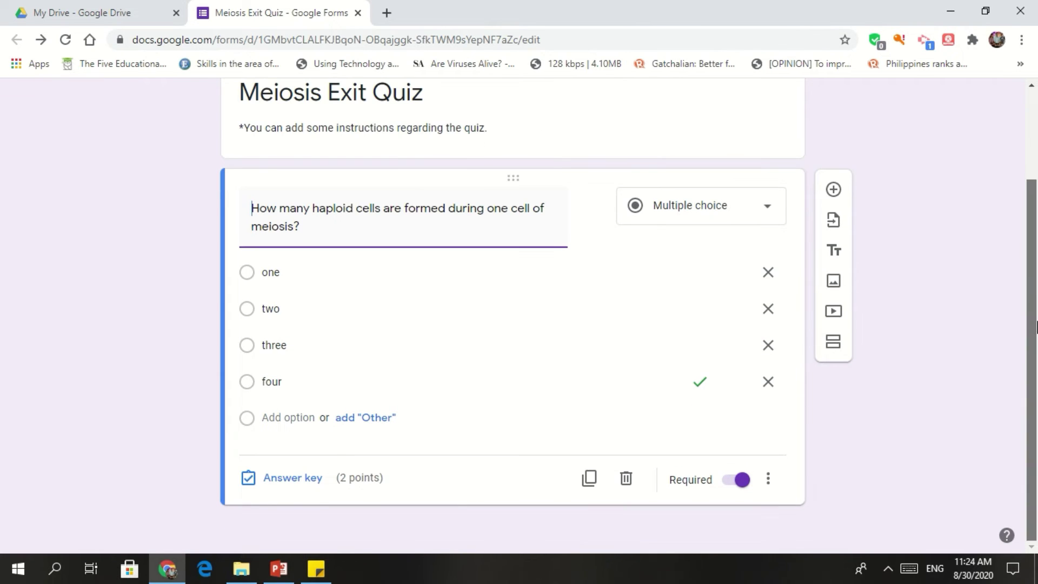
# Add a second multiple-choice question reading "What phase do sister chromatids separate?"
pyautogui.click(834, 190)
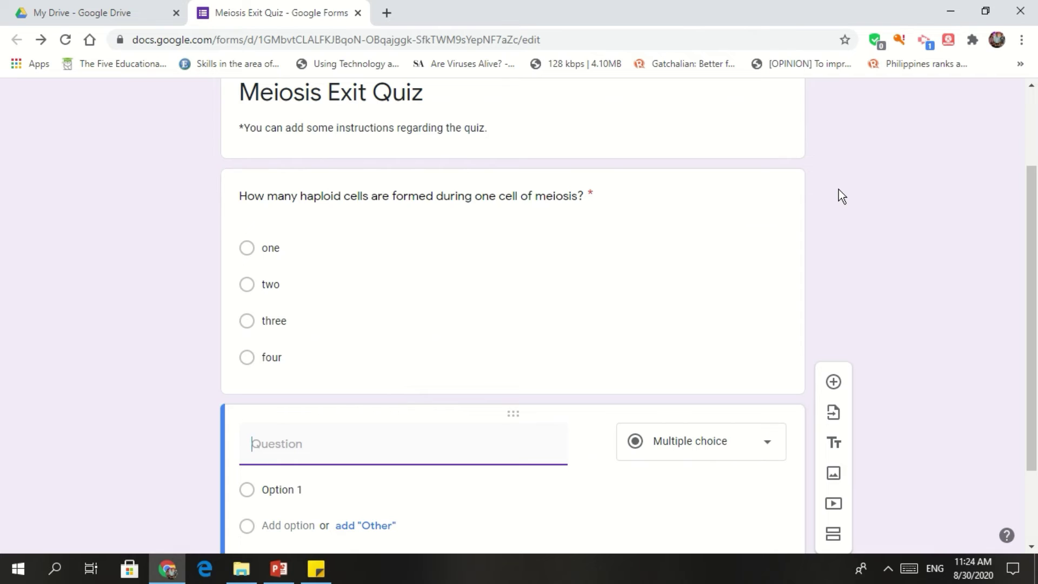
pyautogui.write('What d')
pyautogui.write('oes')
pyautogui.press('BackSpace')
pyautogui.press('BackSpace')
pyautogui.press('BackSpace')
pyautogui.write('phase do sister c')
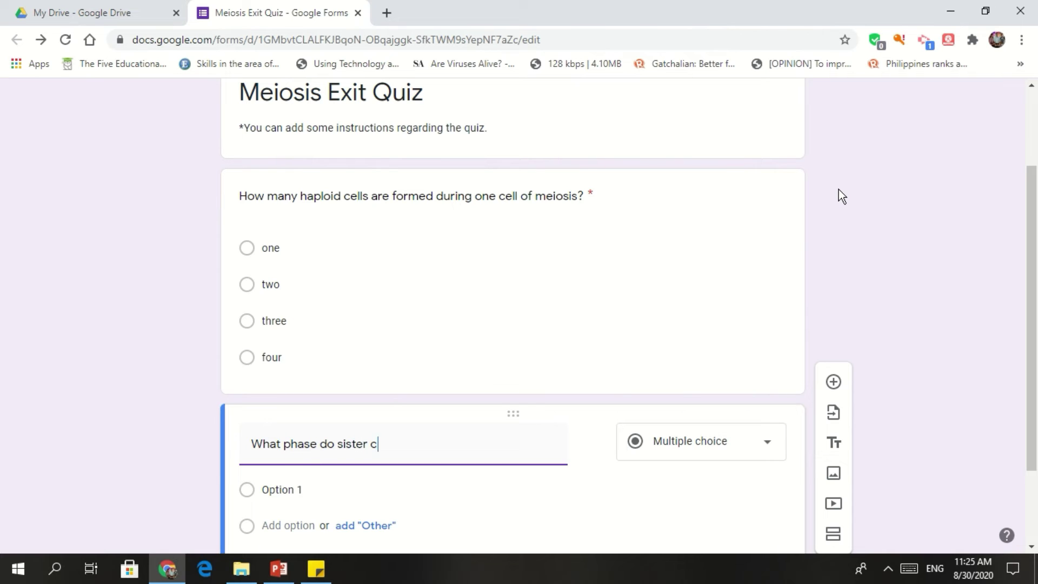
pyautogui.write('hromatids ')
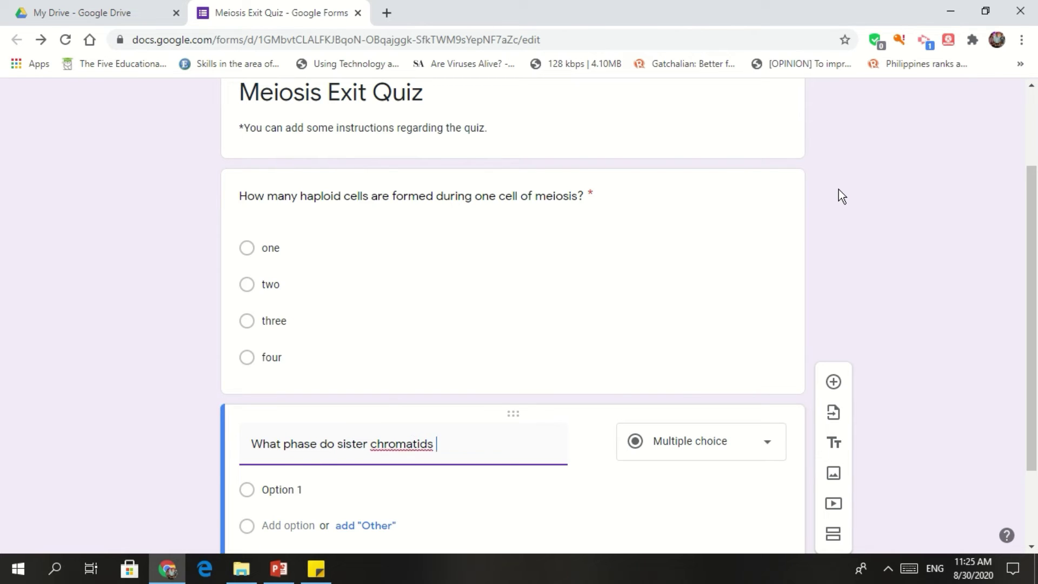
pyautogui.write('separate?')
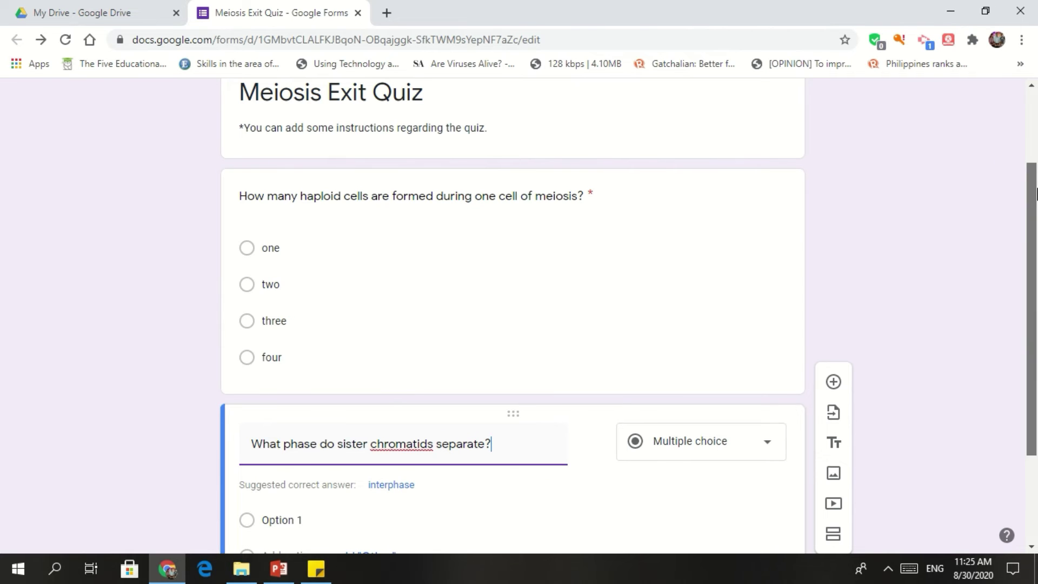
pyautogui.moveTo(1036, 194); pyautogui.dragTo(1036, 243)
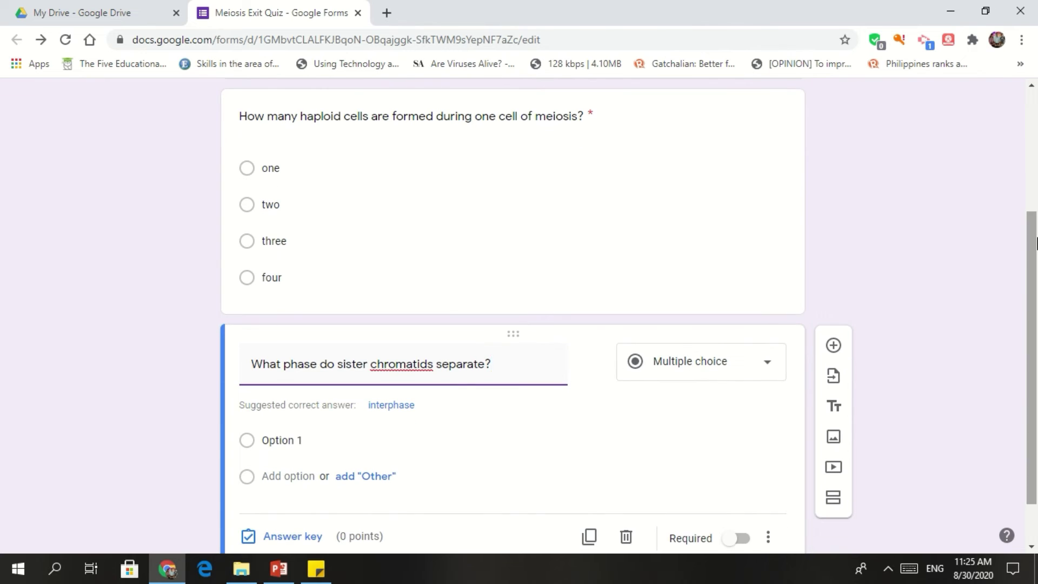
# Change the sister chromatids question to a short answer type and make it required
pyautogui.click(765, 365)
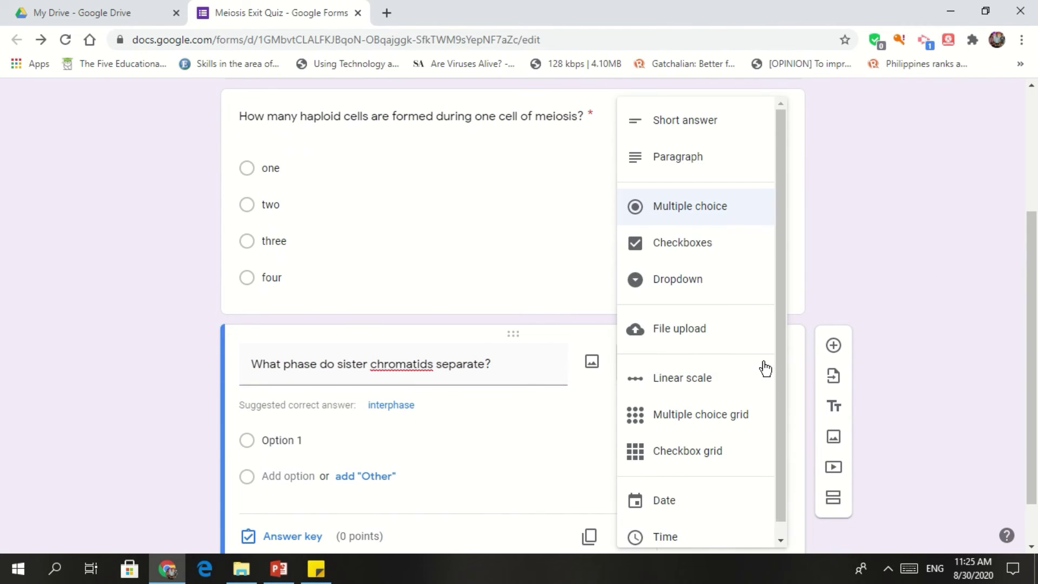
pyautogui.click(717, 130)
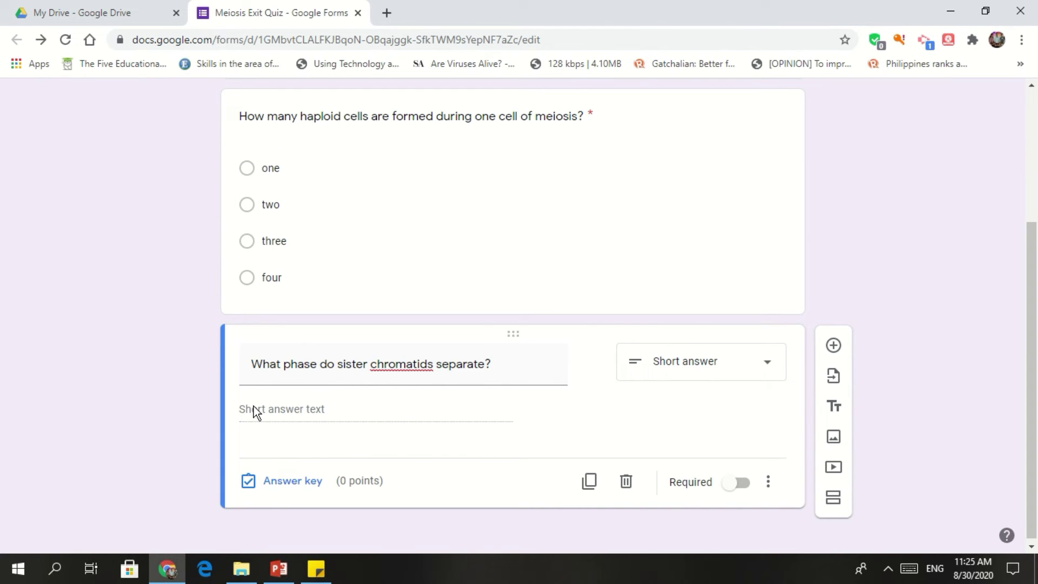
pyautogui.click(741, 483)
# List "Anaphase II" as the correct answer to the sister chromatids question and give it 3 points
pyautogui.click(254, 486)
pyautogui.click(269, 440)
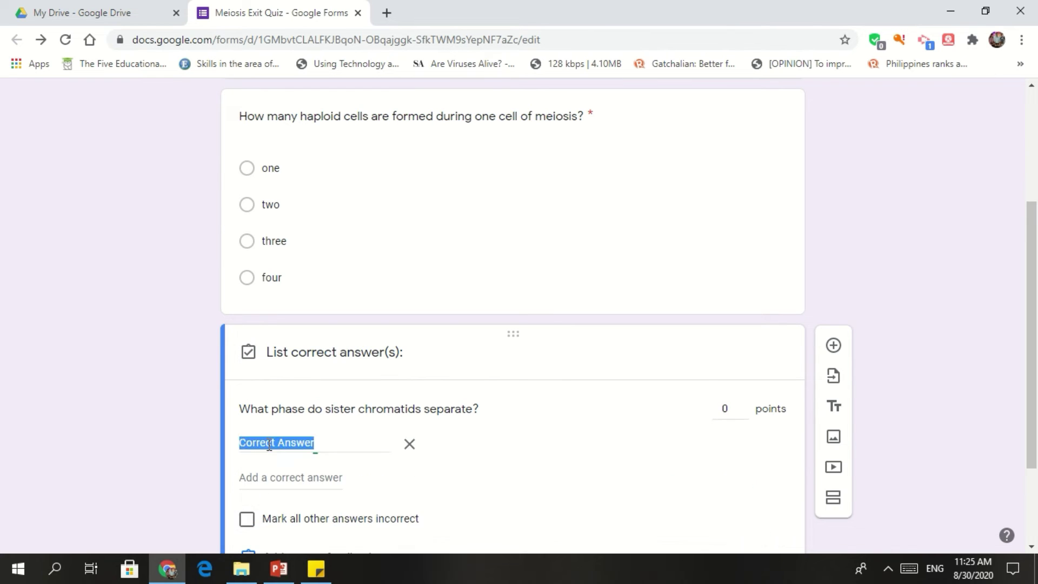
pyautogui.write('Ana')
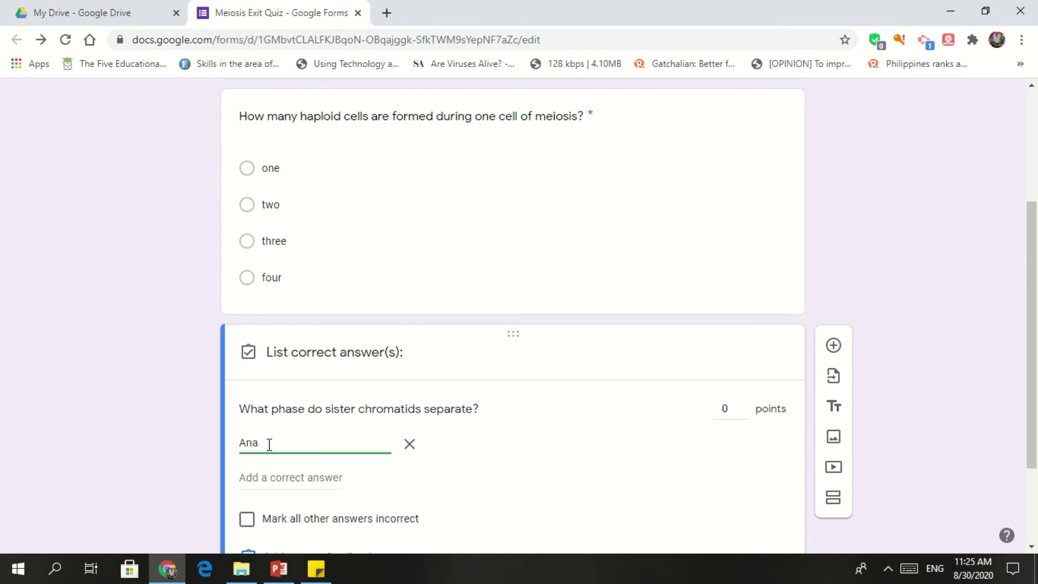
pyautogui.write('phase II')
pyautogui.click(723, 406)
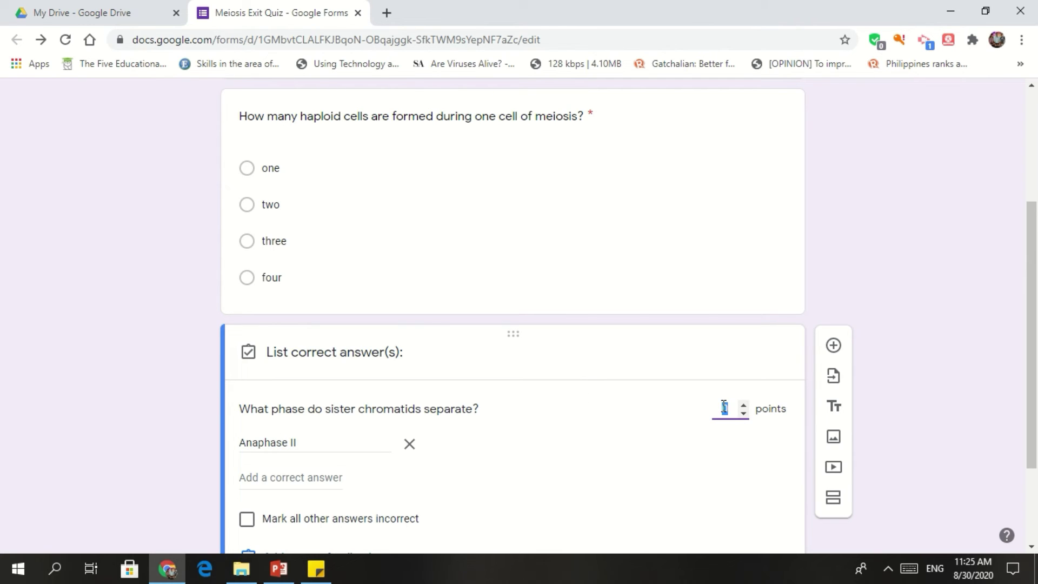
pyautogui.write('3')
pyautogui.scroll(-3, 1035, 368)
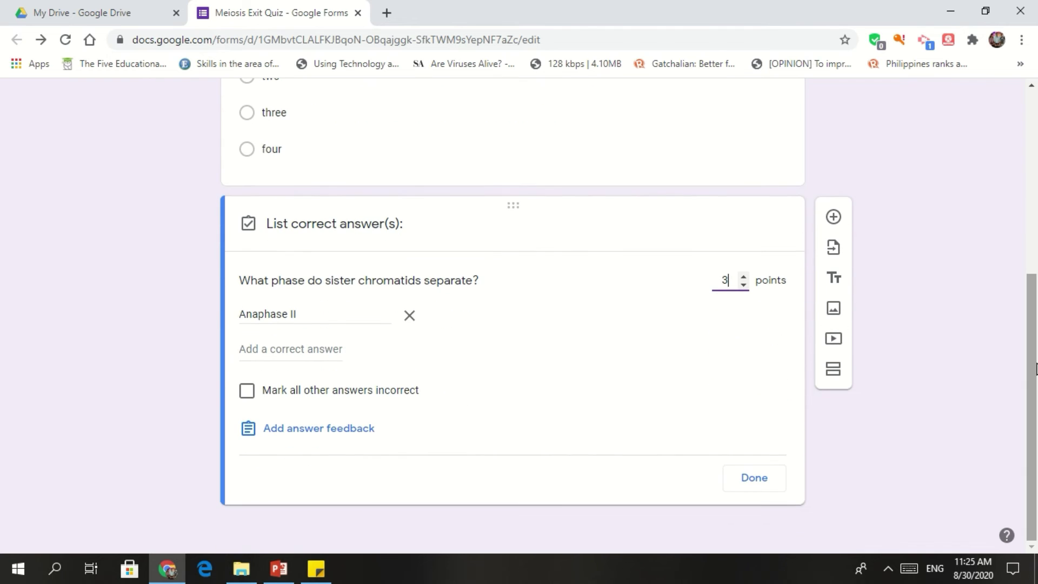
# Add the answer feedback "Lovely! Sister chromatids ..." without a link, save it and finish the sister chromatids question's answer key
pyautogui.click(301, 431)
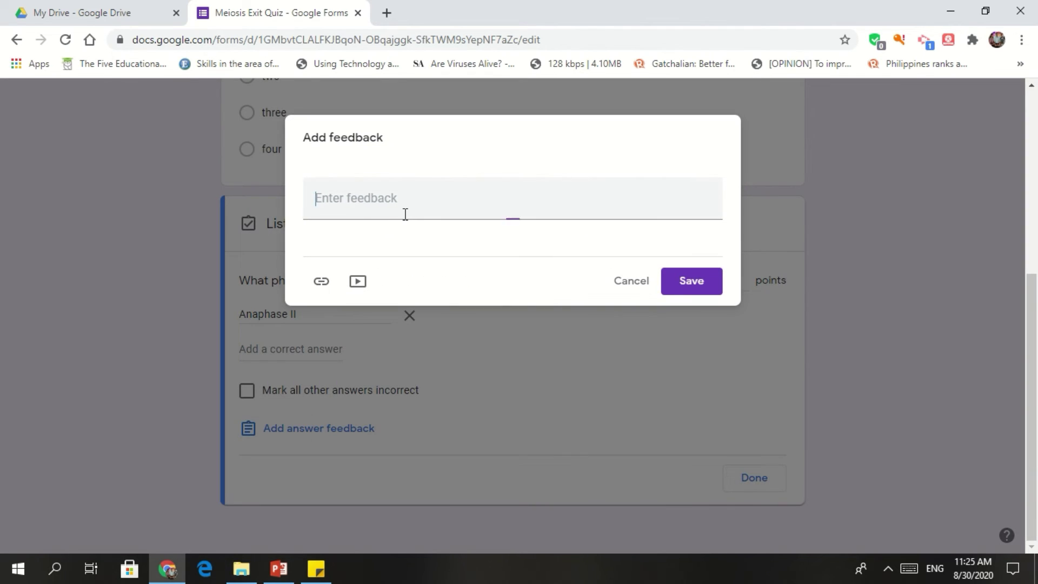
pyautogui.write('Lovely')
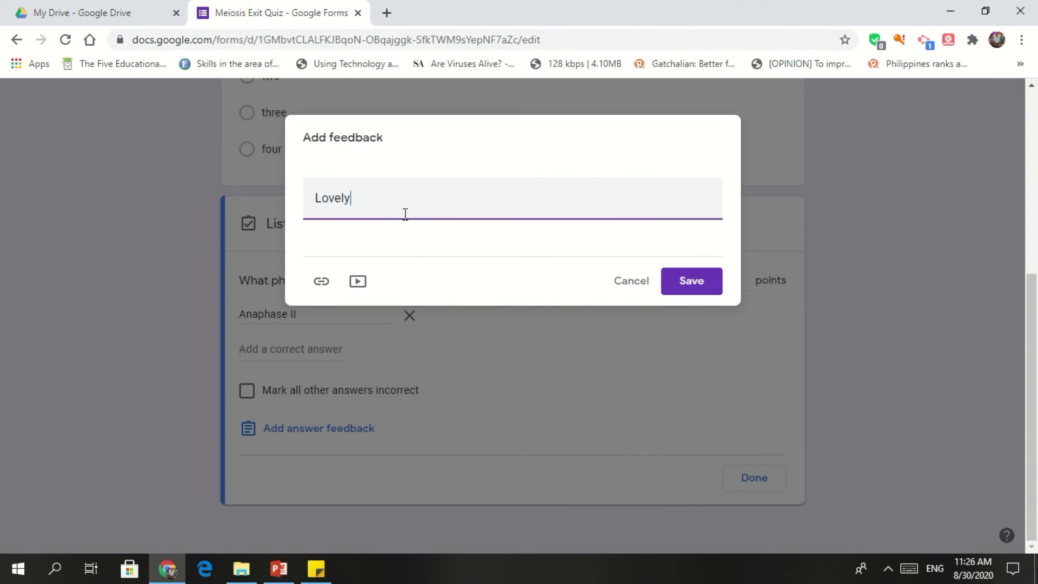
pyautogui.write('! Sister chromatids..')
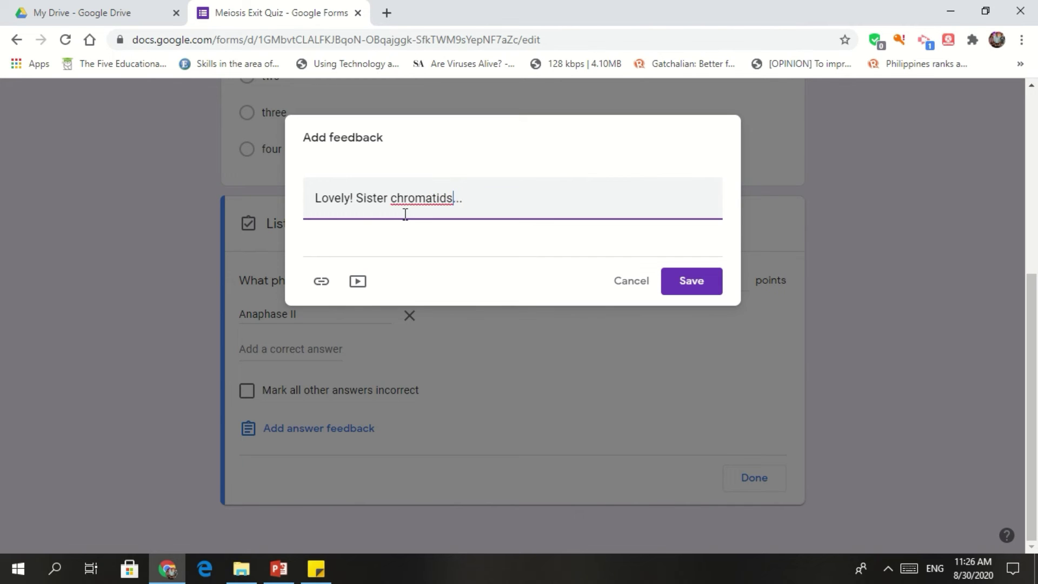
pyautogui.click(321, 281)
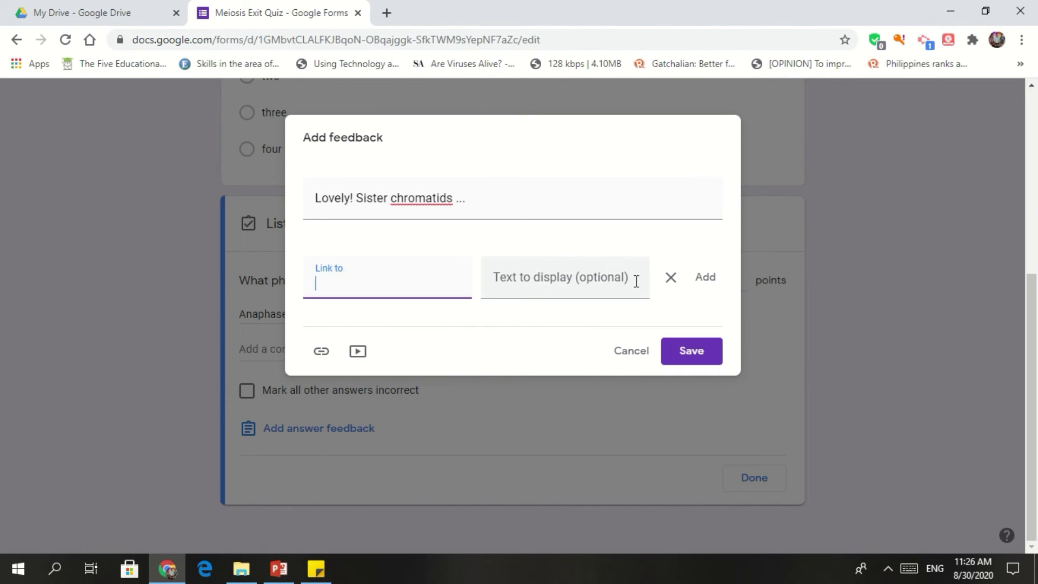
pyautogui.click(680, 291)
pyautogui.click(677, 289)
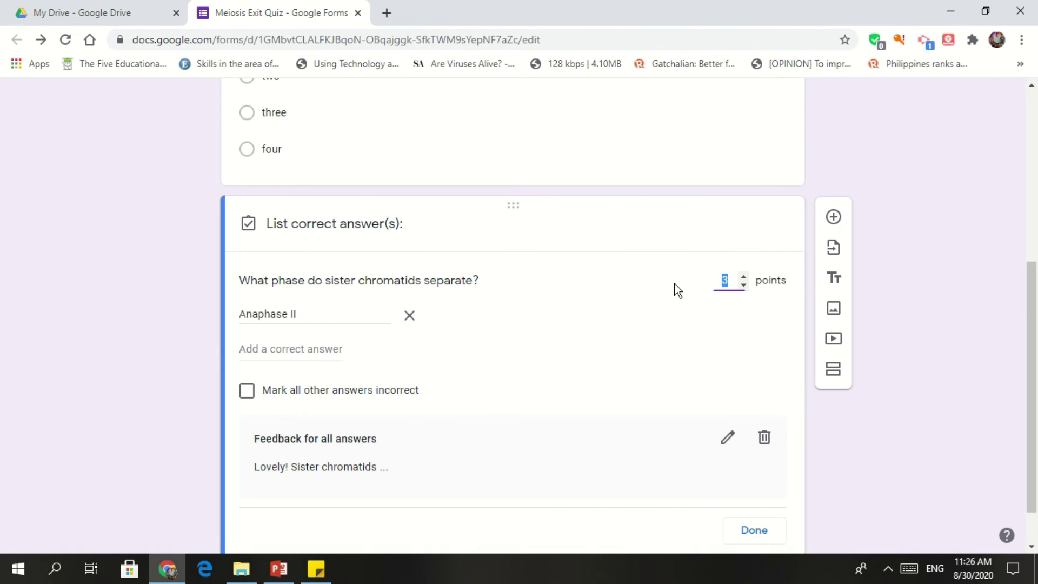
pyautogui.scroll(-1, 757, 411)
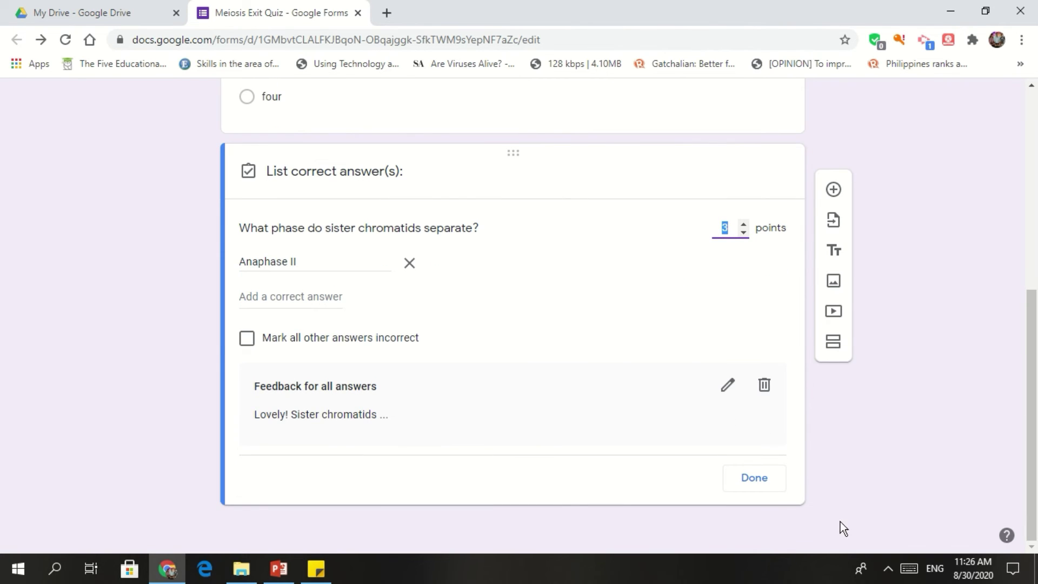
pyautogui.click(755, 478)
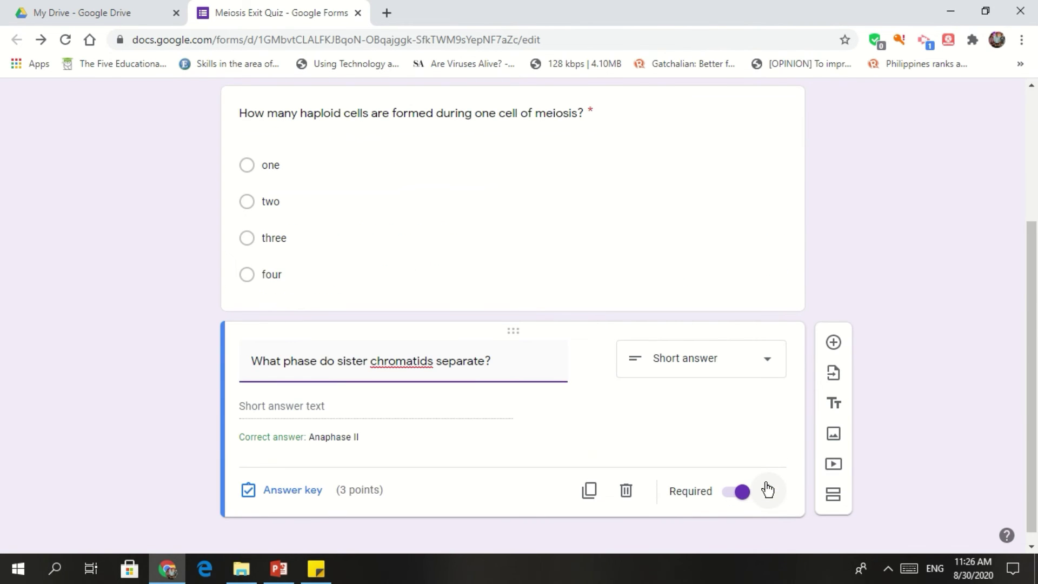
# Add a required paragraph question reading "In three sentences, explain shortly how meiosis works."
pyautogui.click(830, 342)
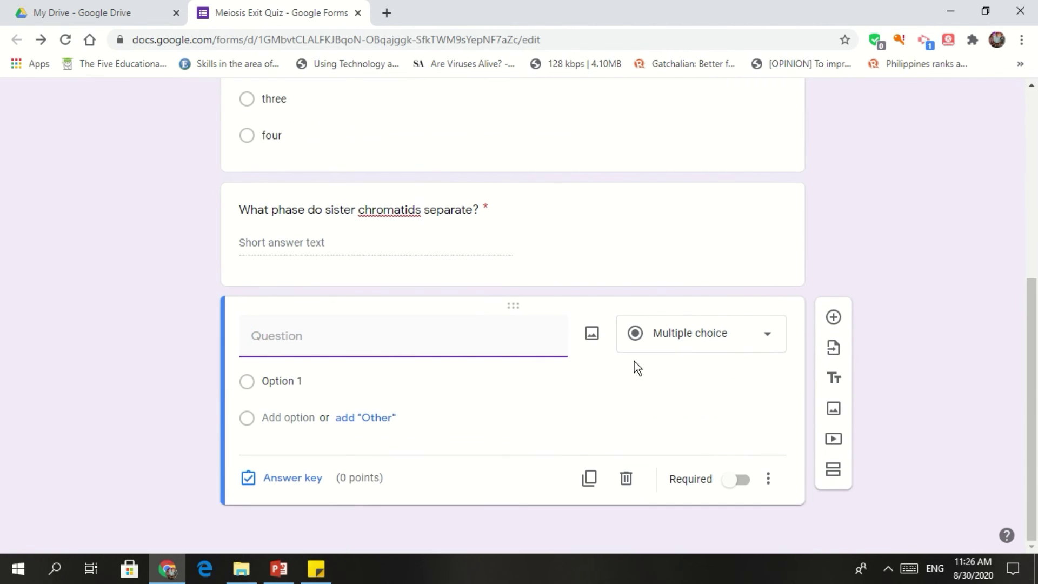
pyautogui.click(734, 343)
pyautogui.click(696, 167)
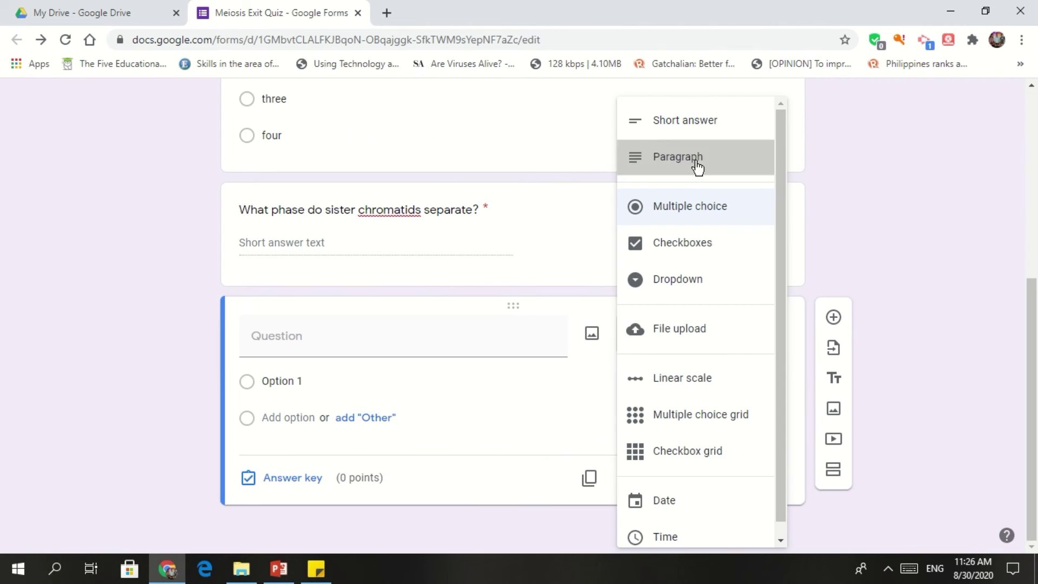
pyautogui.click(331, 371)
pyautogui.write('In ')
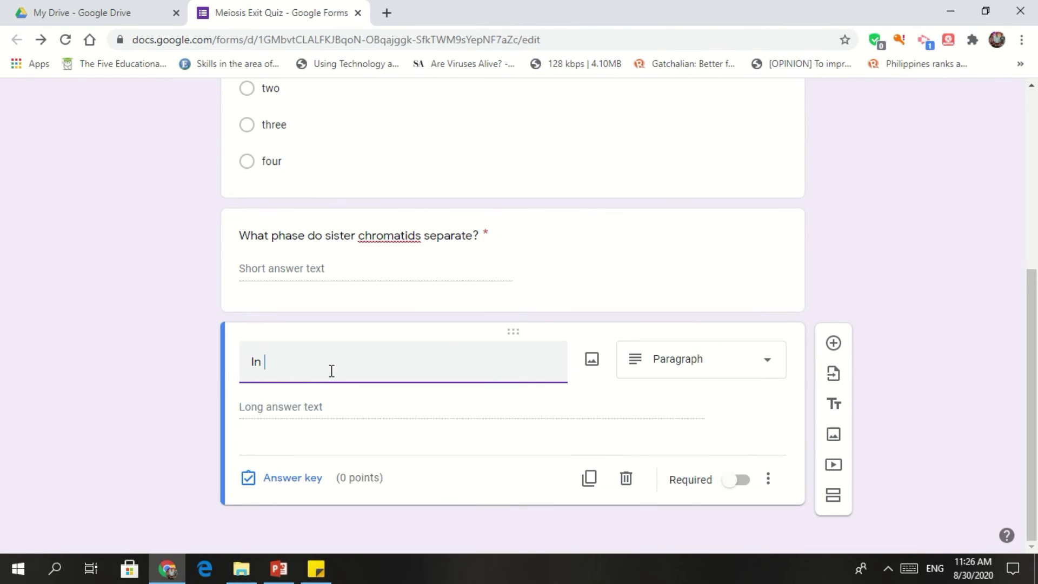
pyautogui.write('three sentences, explain shortly')
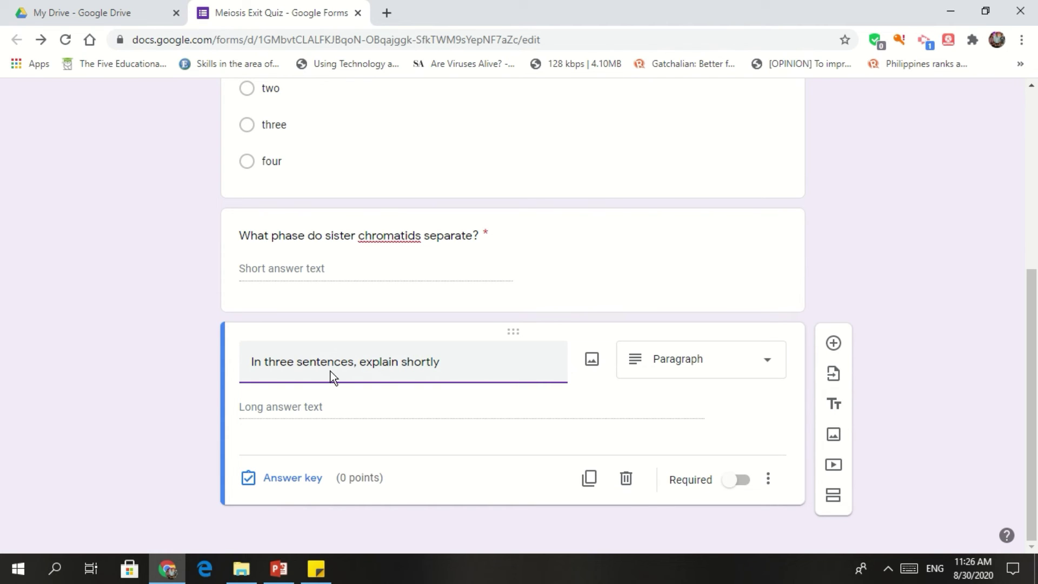
pyautogui.write('how meiosis works.')
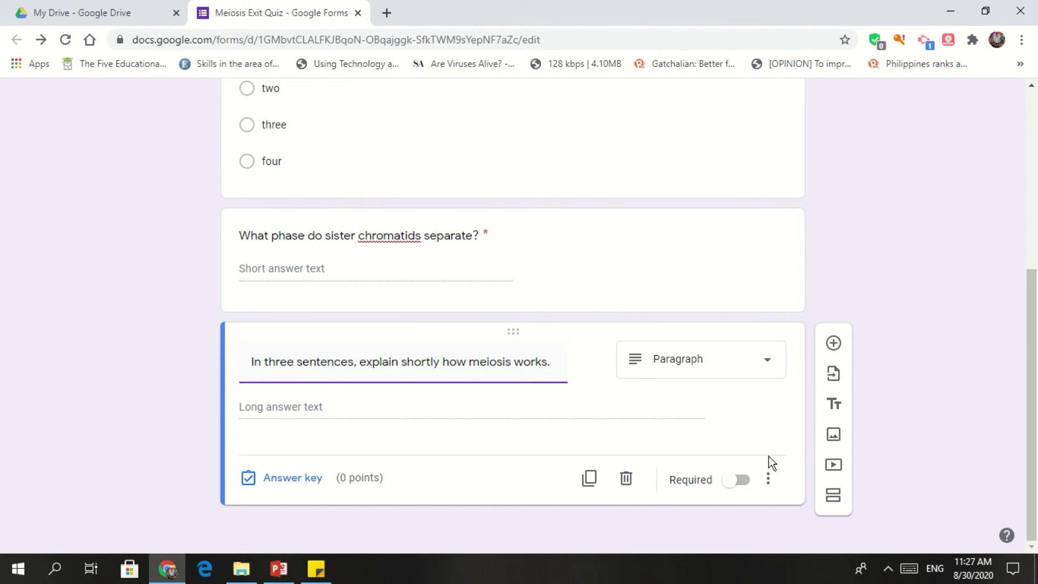
pyautogui.click(738, 481)
# Enter "Very well, it only seems that you really master meiosis." as the answer feedback for the paragraph question
pyautogui.click(269, 480)
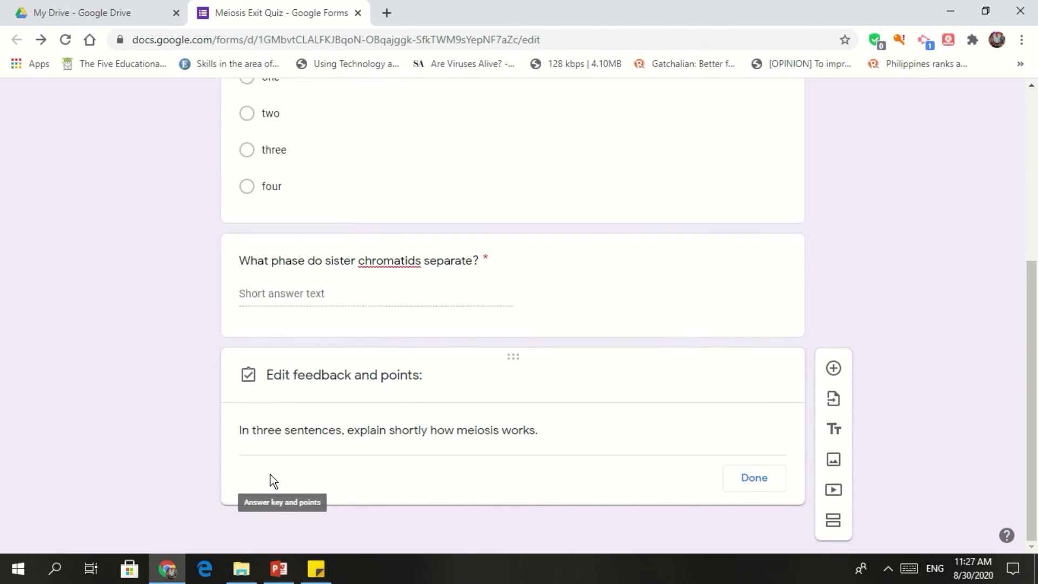
pyautogui.click(292, 453)
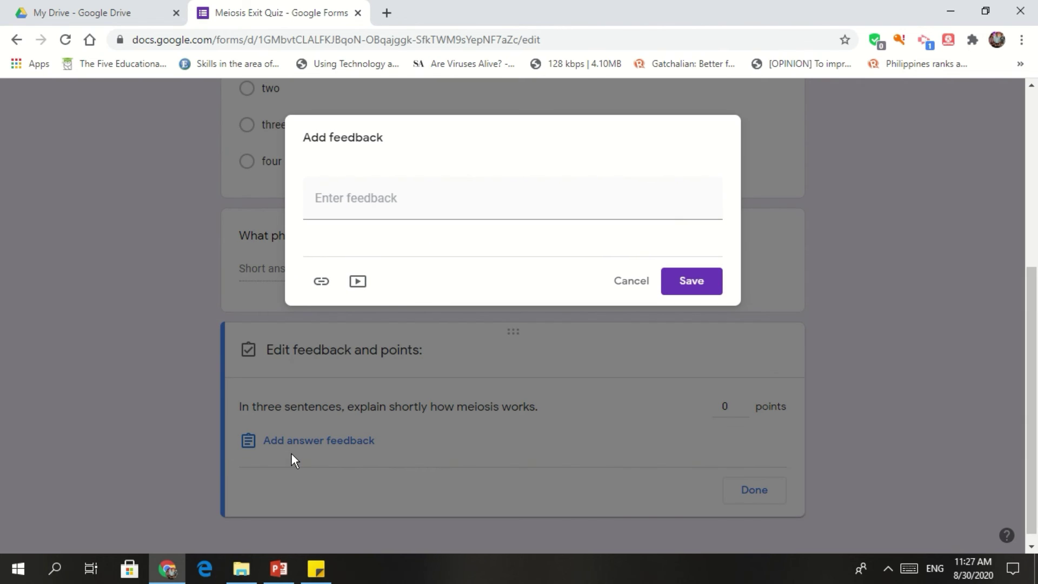
pyautogui.click(360, 208)
pyautogui.write('Ve')
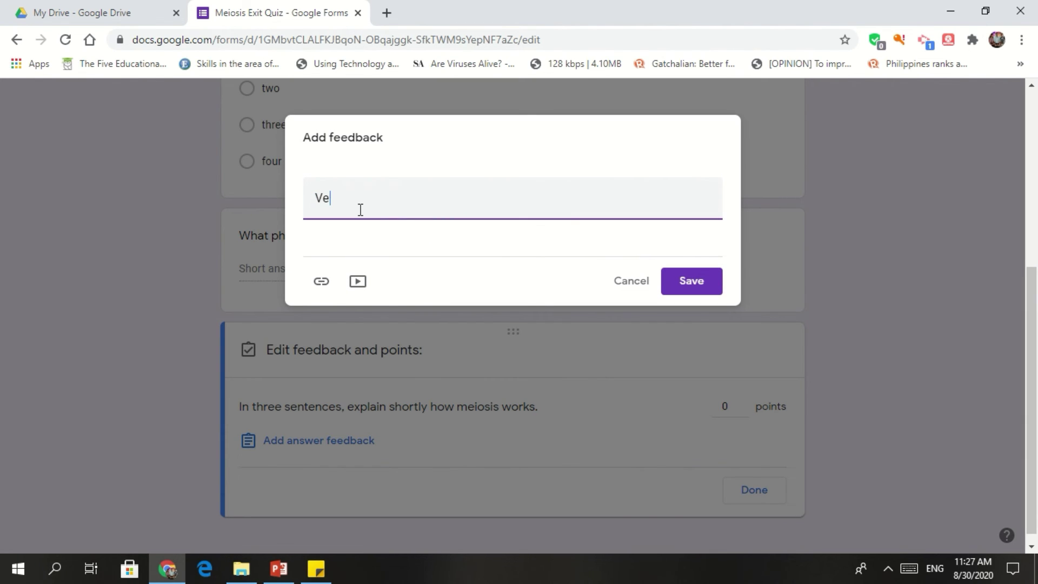
pyautogui.write('ry well, it semms')
pyautogui.press('BackSpace')
pyautogui.press('BackSpace')
pyautogui.press('BackSpace')
pyautogui.press('BackSpace')
pyautogui.write('only see')
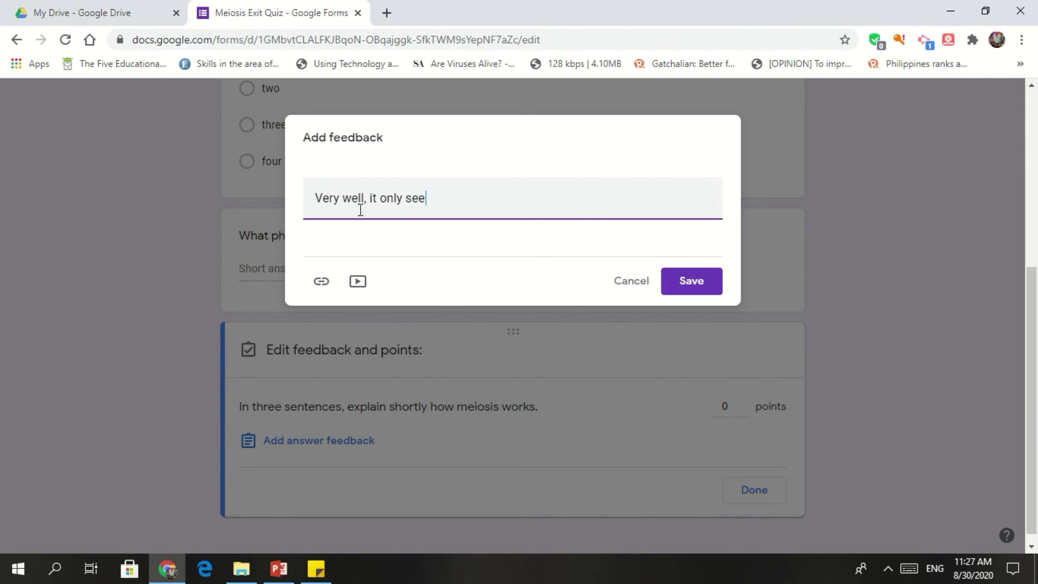
pyautogui.write('ms that you really master ')
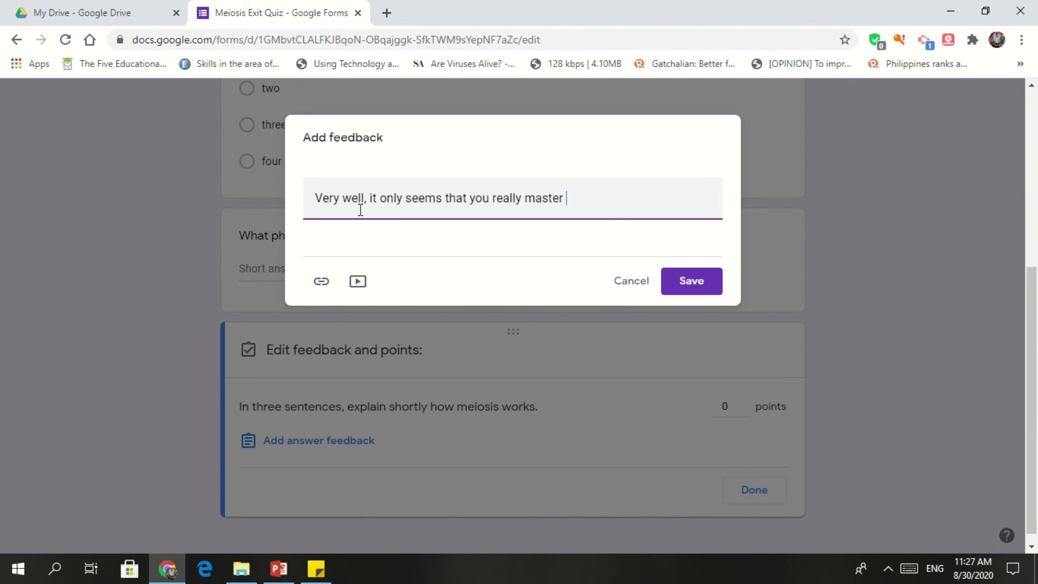
pyautogui.write('meiosis')
pyautogui.click(313, 283)
pyautogui.click(666, 278)
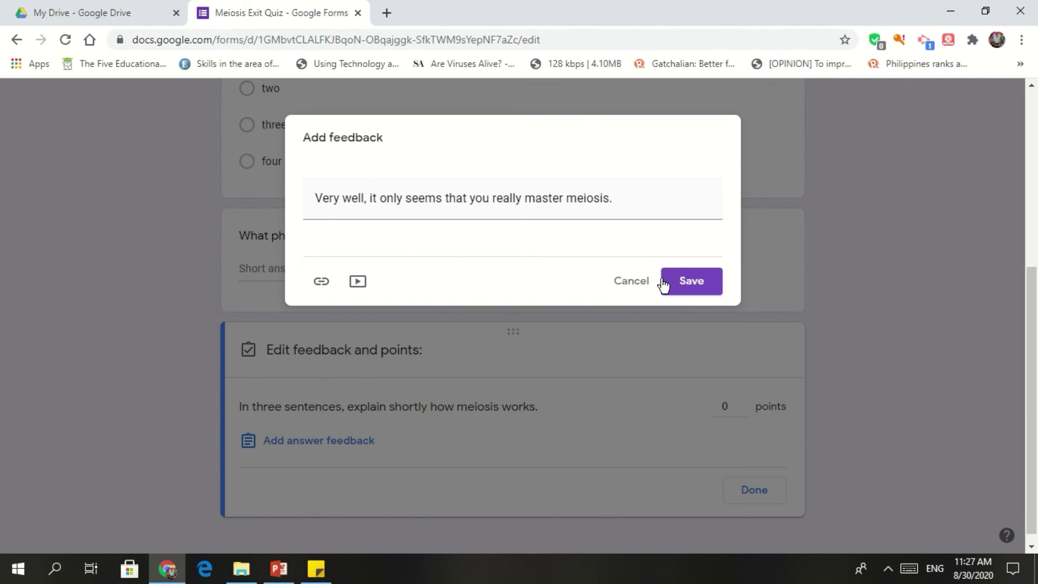
pyautogui.click(358, 281)
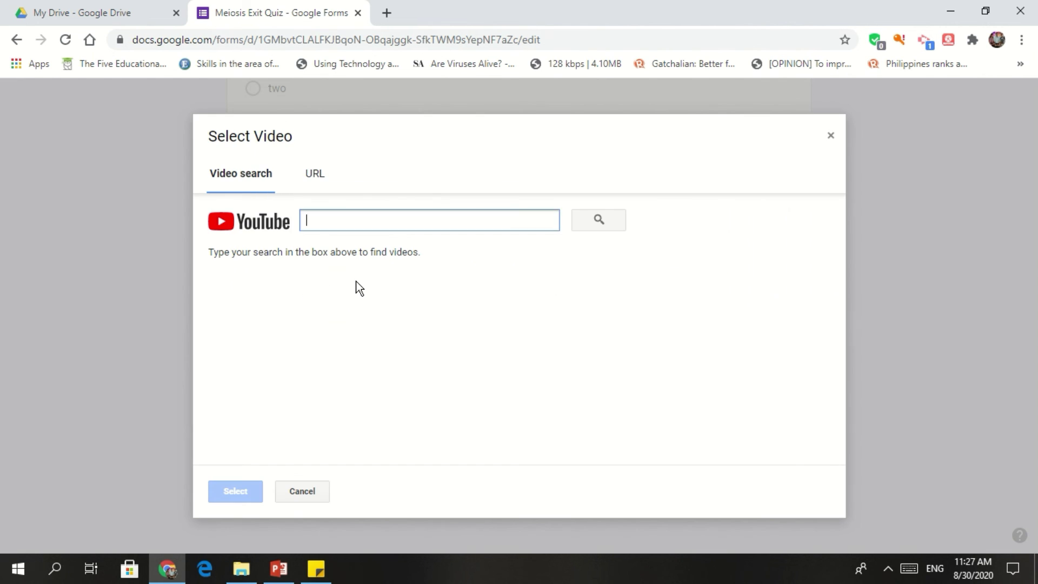
pyautogui.click(831, 135)
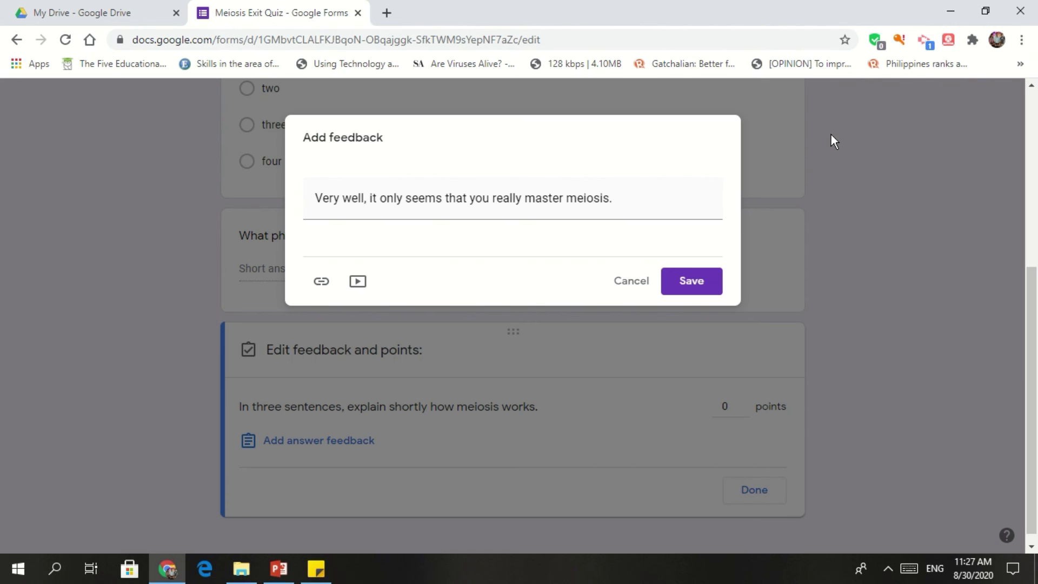
# Save the feedback, set the paragraph question to 10 points and finish its answer key
pyautogui.click(676, 280)
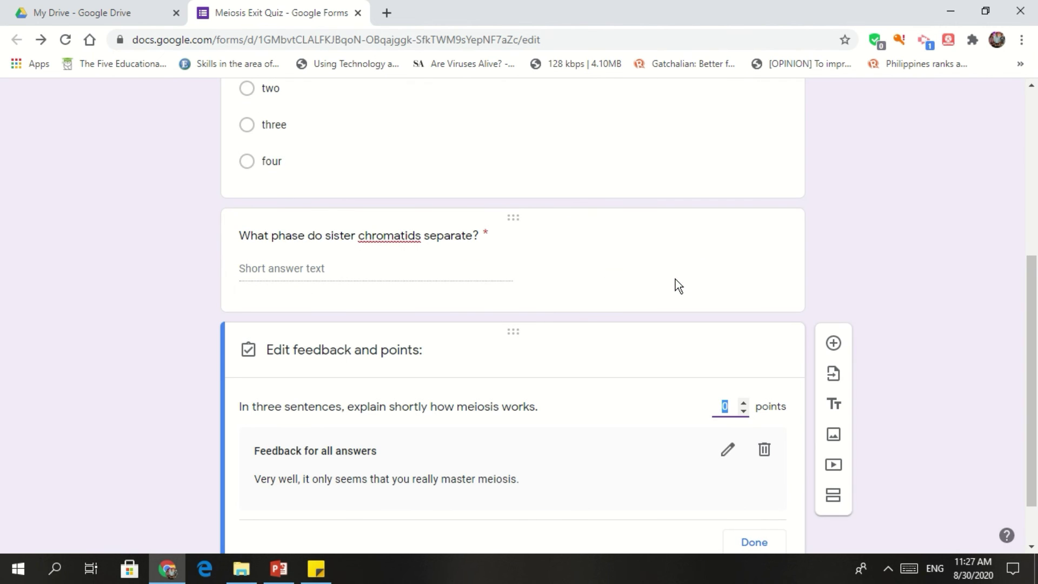
pyautogui.write('10')
pyautogui.scroll(-2, 981, 355)
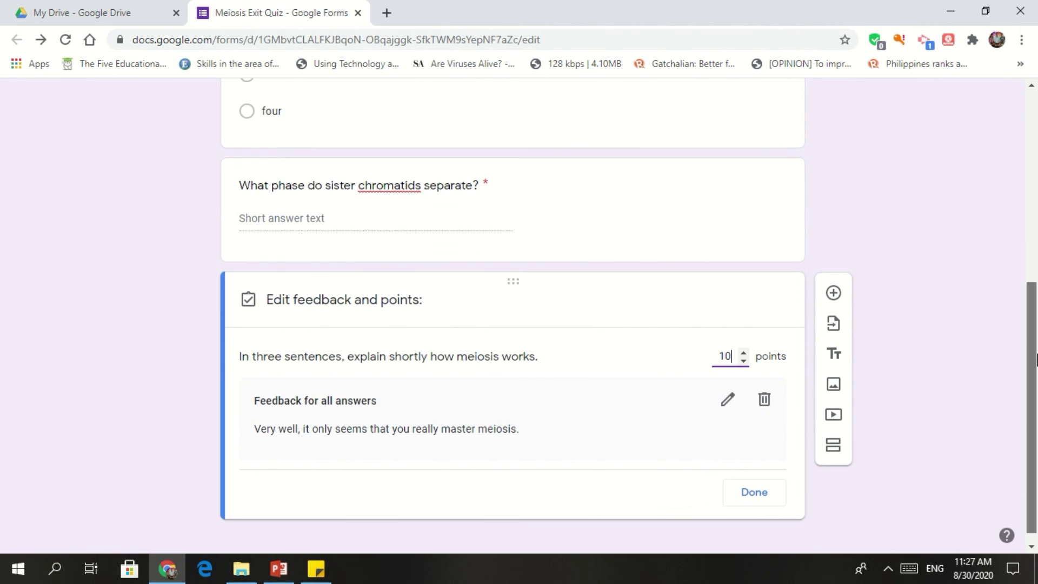
pyautogui.click(749, 485)
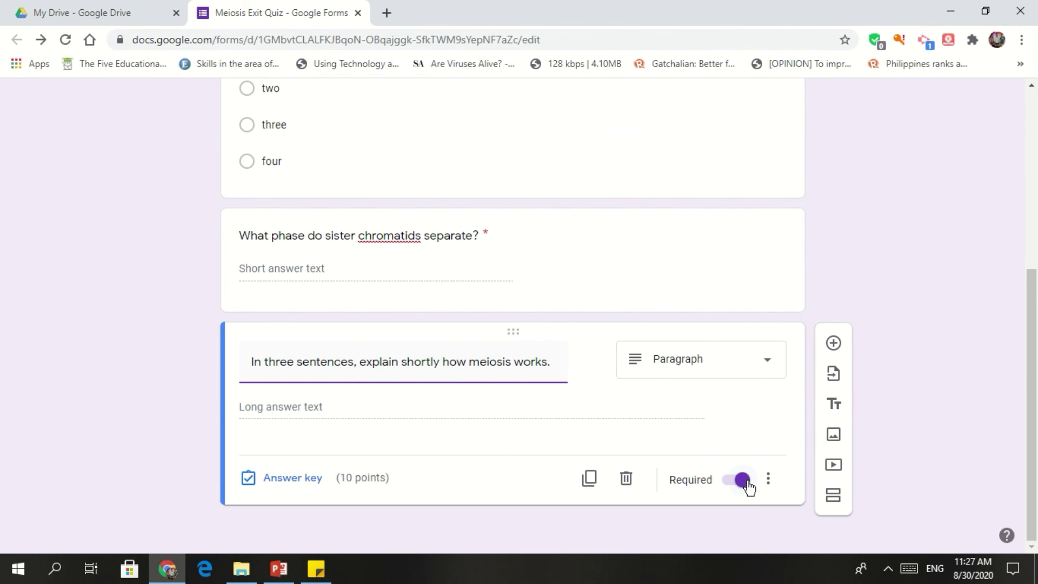
# Preview the quiz as respondents see it and look through its questions and point values
pyautogui.scroll(3, 1036, 327)
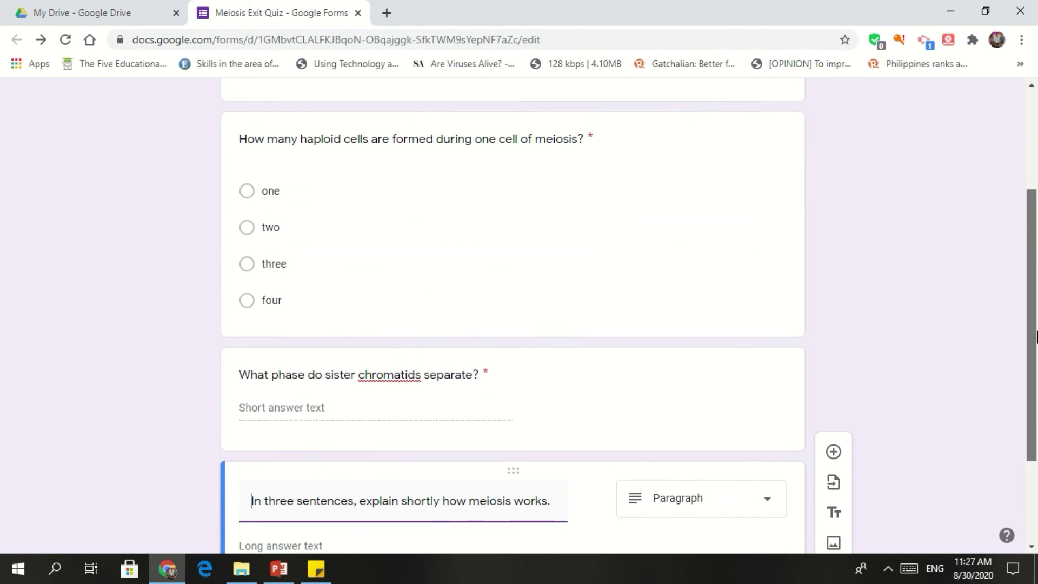
pyautogui.scroll(3, 1037, 327)
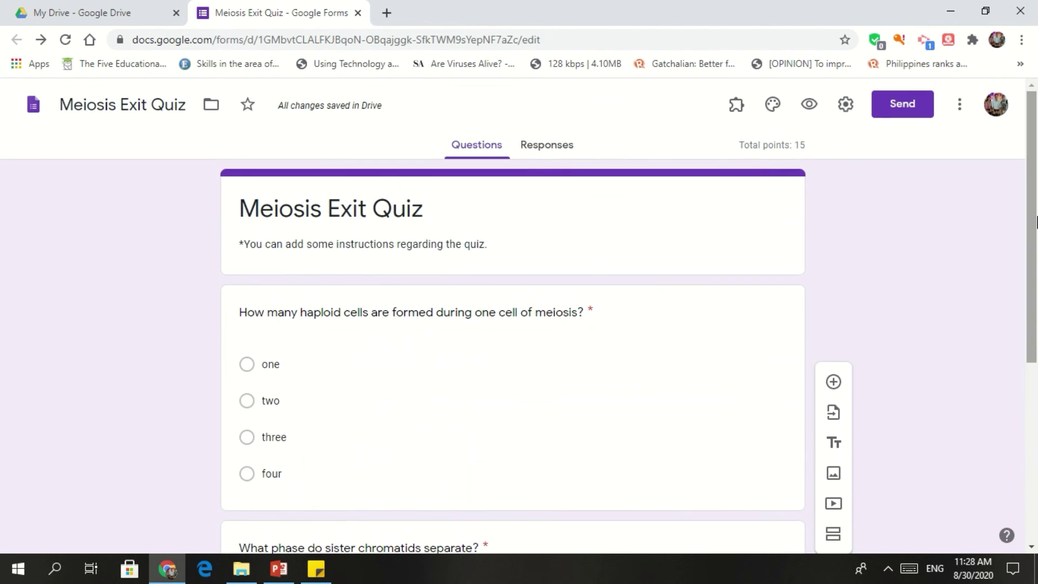
pyautogui.click(808, 107)
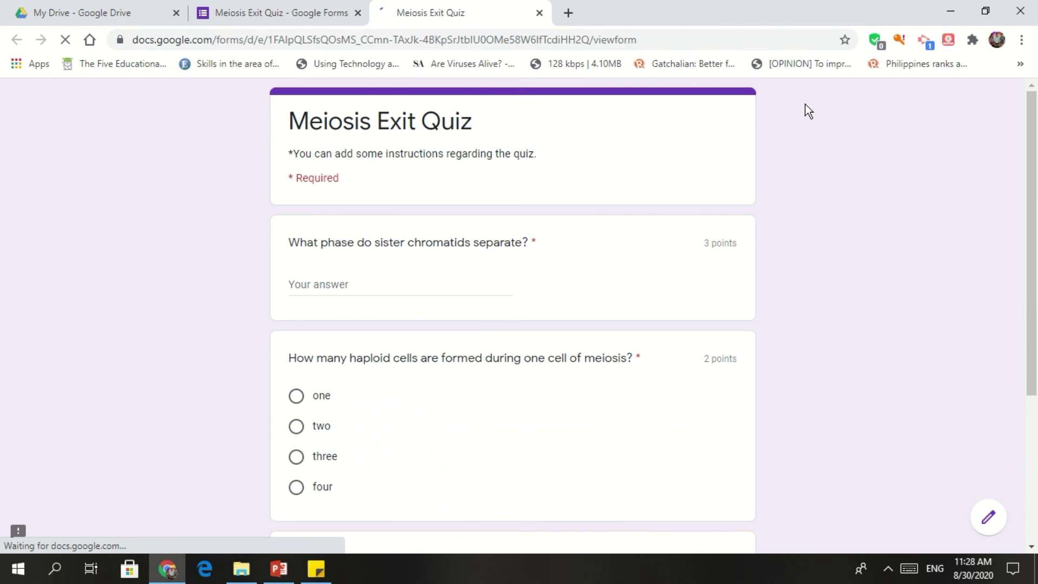
pyautogui.scroll(-3, 1036, 270)
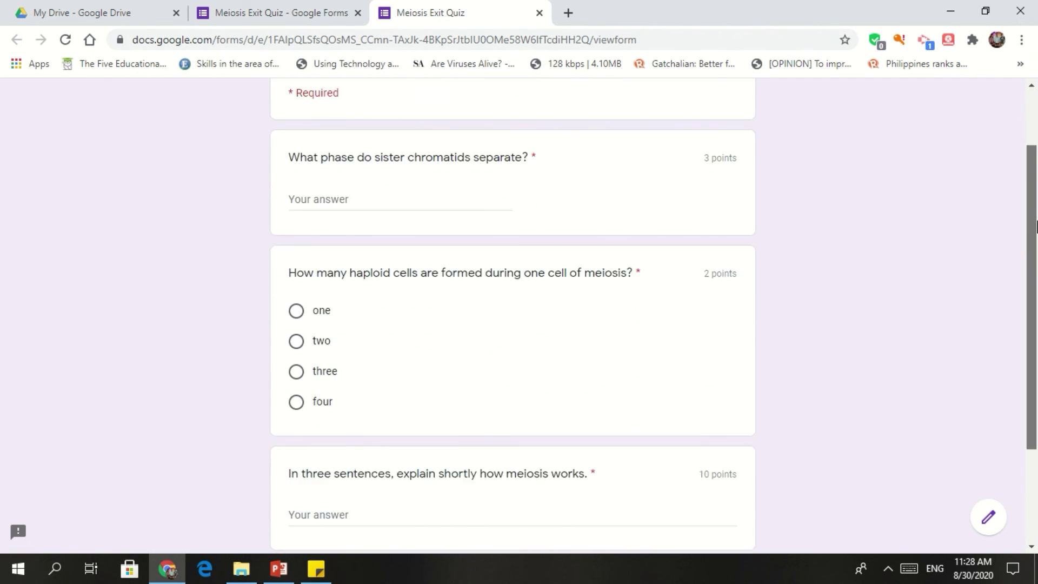
pyautogui.moveTo(1036, 271); pyautogui.dragTo(1036, 150)
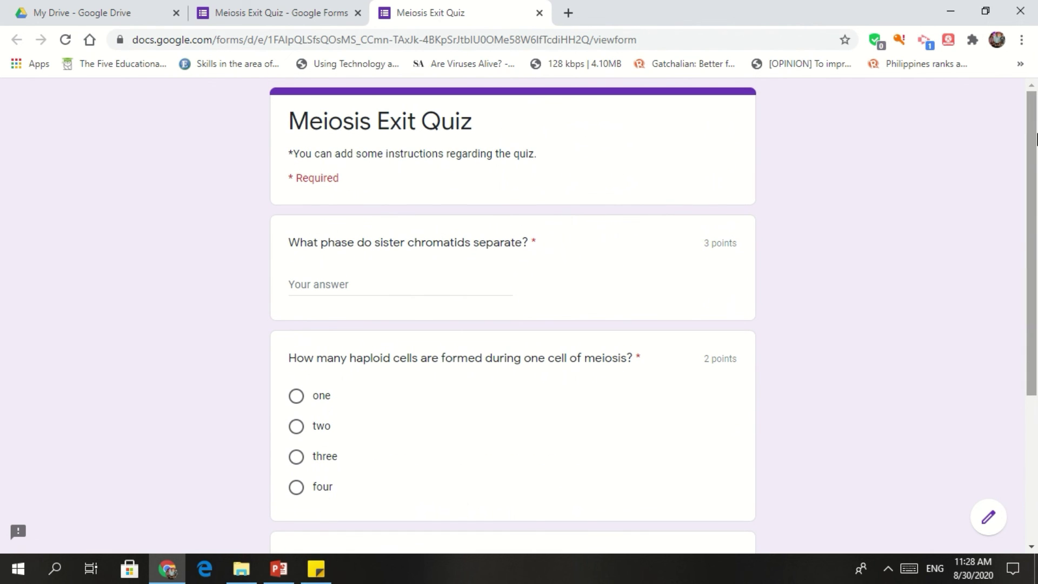
pyautogui.moveTo(1037, 140)
pyautogui.mouseDown()
pyautogui.moveTo(1036, 290)
pyautogui.moveTo(1036, 146)
pyautogui.mouseUp()
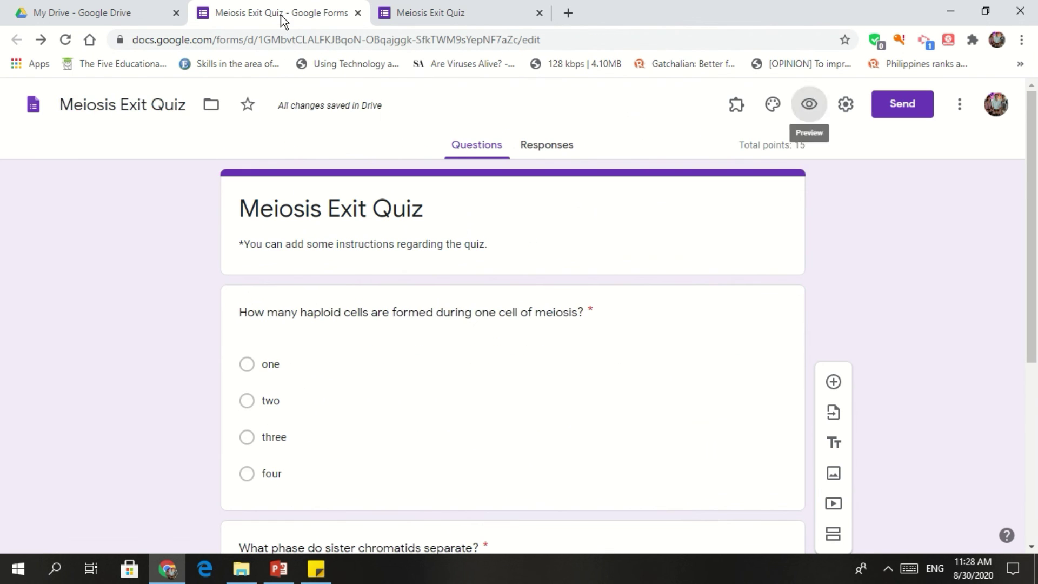
# Return to the quiz editor and copy a shortened link for sending the form
pyautogui.click(280, 15)
pyautogui.click(884, 105)
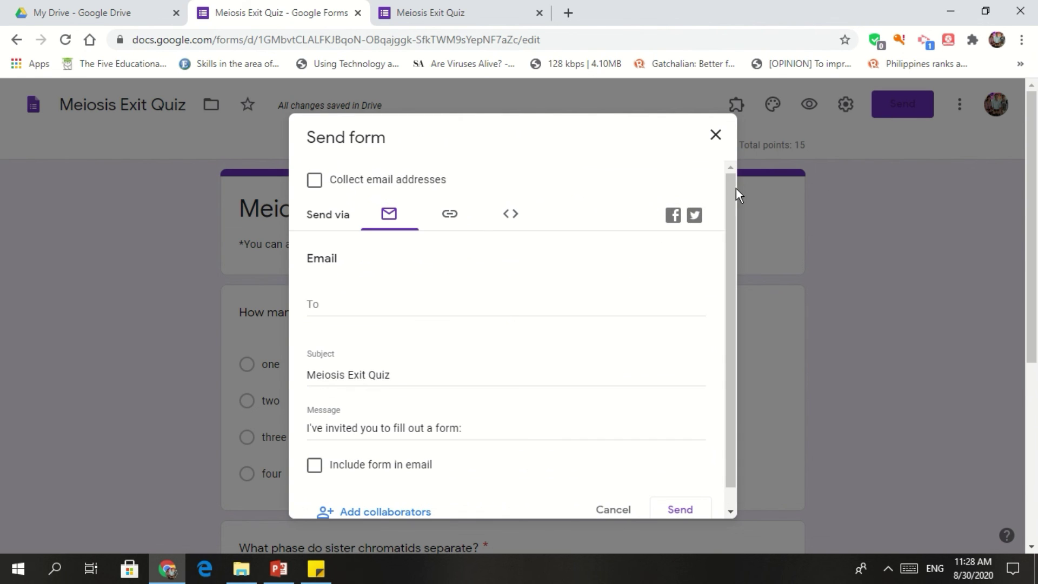
pyautogui.moveTo(731, 190); pyautogui.dragTo(731, 224)
pyautogui.scroll(1, 729, 219)
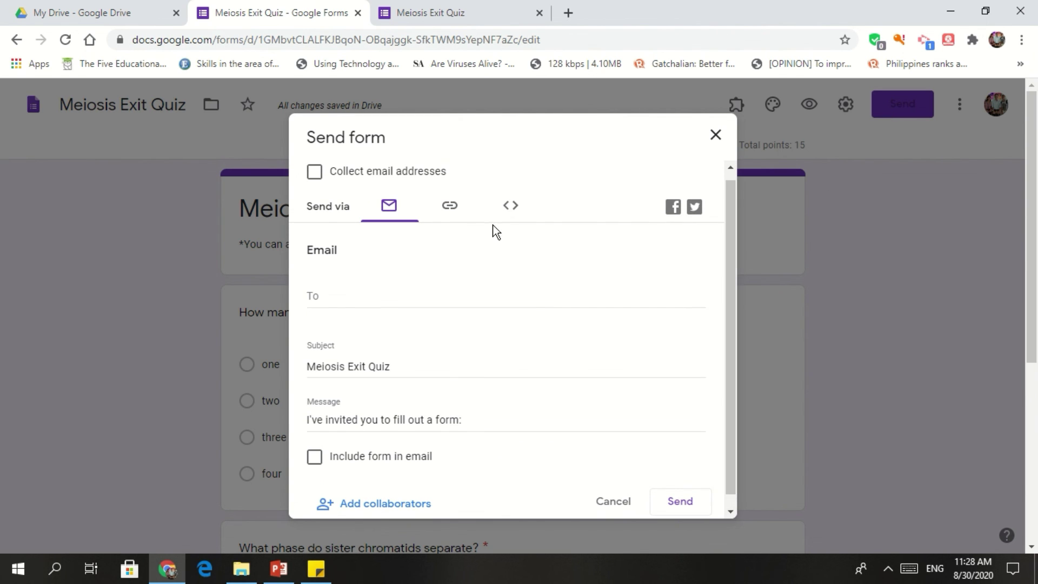
pyautogui.click(453, 211)
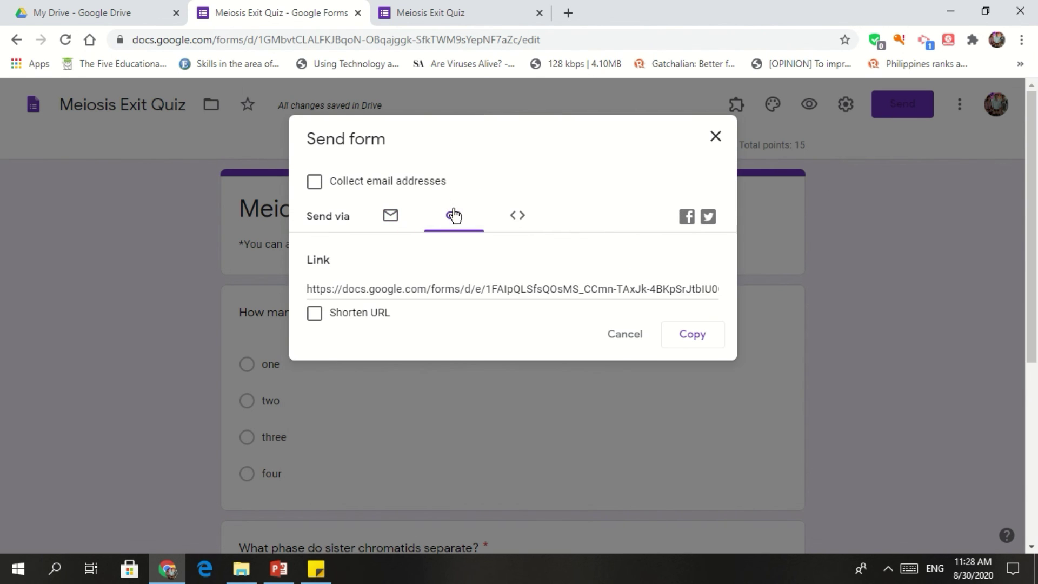
pyautogui.click(310, 318)
pyautogui.click(686, 342)
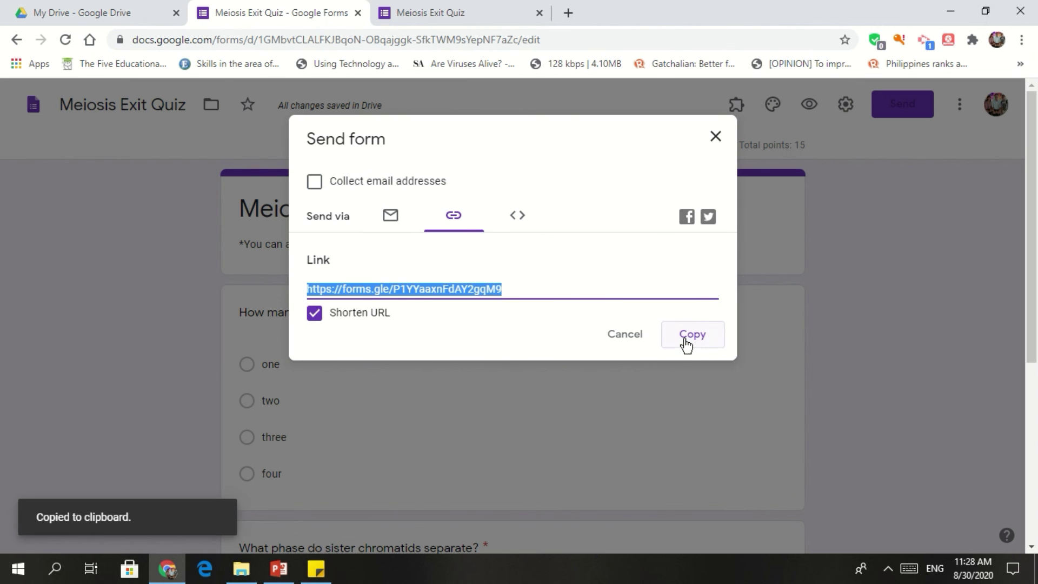